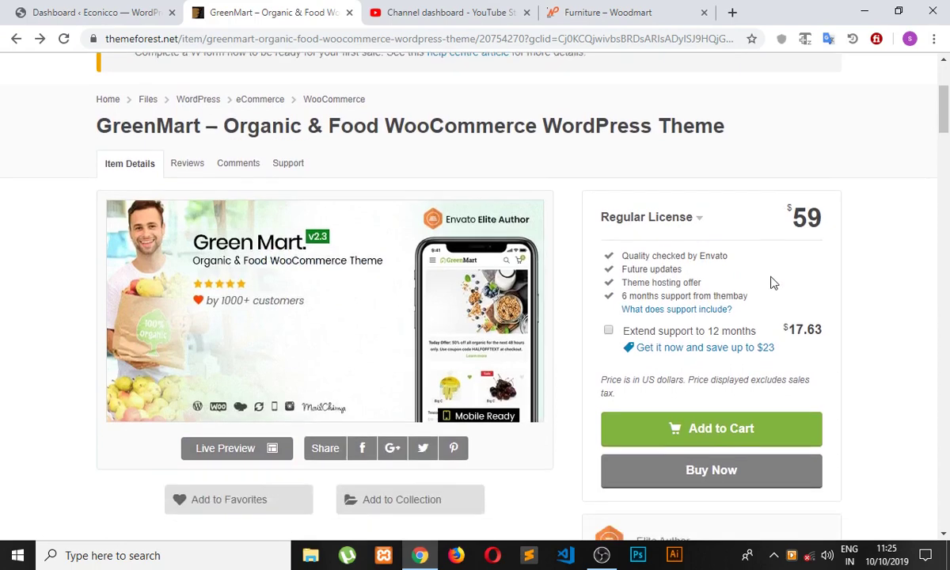
Look over the GreenMart theme's item page and the account options on ThemeForest.
{"action": "scroll", "coordinate": [732, 390], "scroll_direction": "up", "scroll_amount": 2}
{"action": "scroll", "coordinate": [732, 390], "scroll_direction": "up", "scroll_amount": 1}
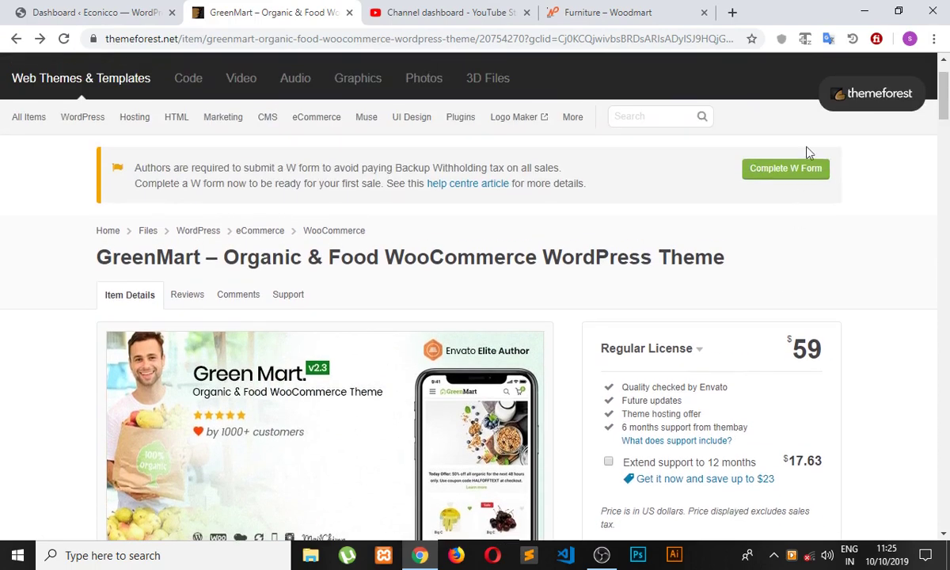
{"action": "scroll", "coordinate": [881, 87], "scroll_direction": "up", "scroll_amount": 1}
{"action": "mouse_move", "coordinate": [877, 110]}
{"action": "scroll", "coordinate": [839, 143], "scroll_direction": "down", "scroll_amount": 2}
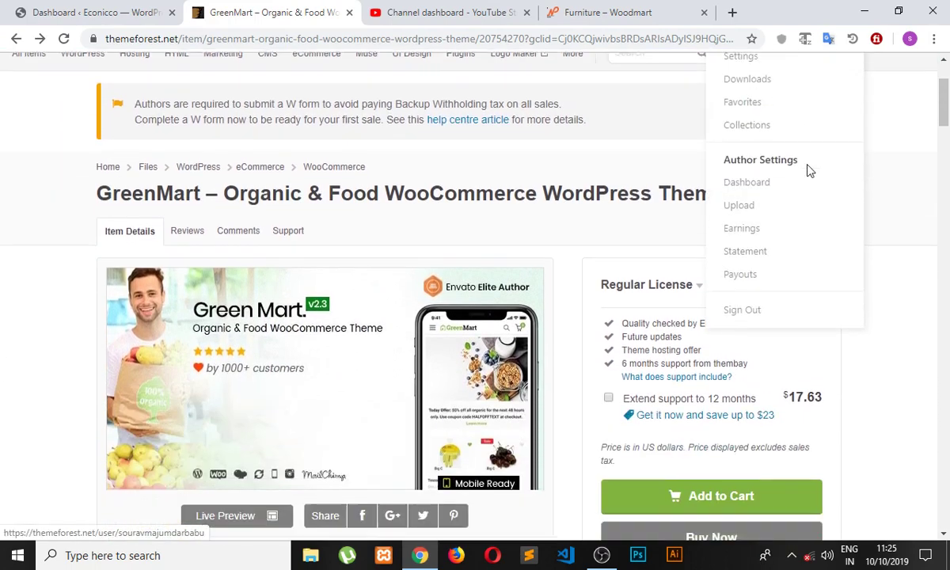
{"action": "scroll", "coordinate": [751, 179], "scroll_direction": "up", "scroll_amount": 2}
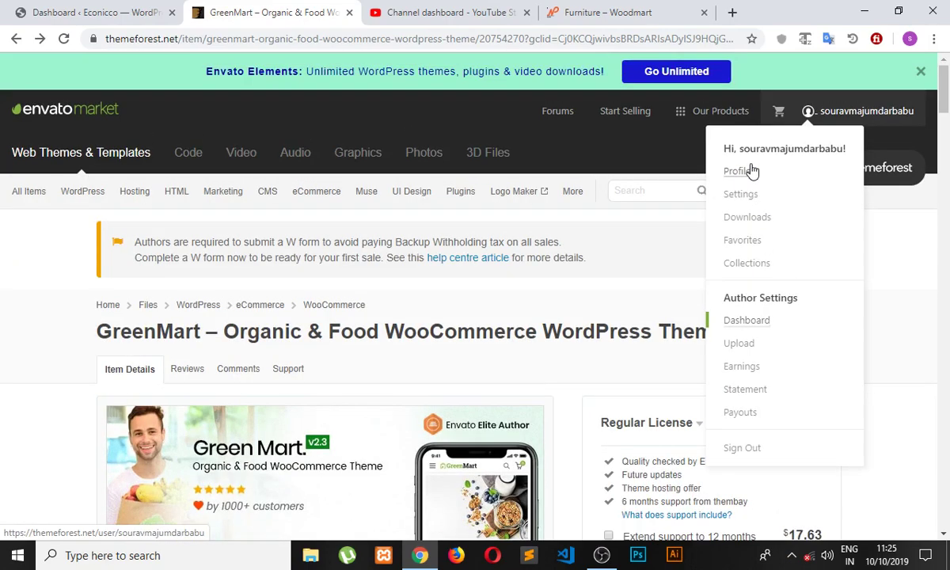
{"action": "scroll", "coordinate": [749, 230], "scroll_direction": "down", "scroll_amount": 4}
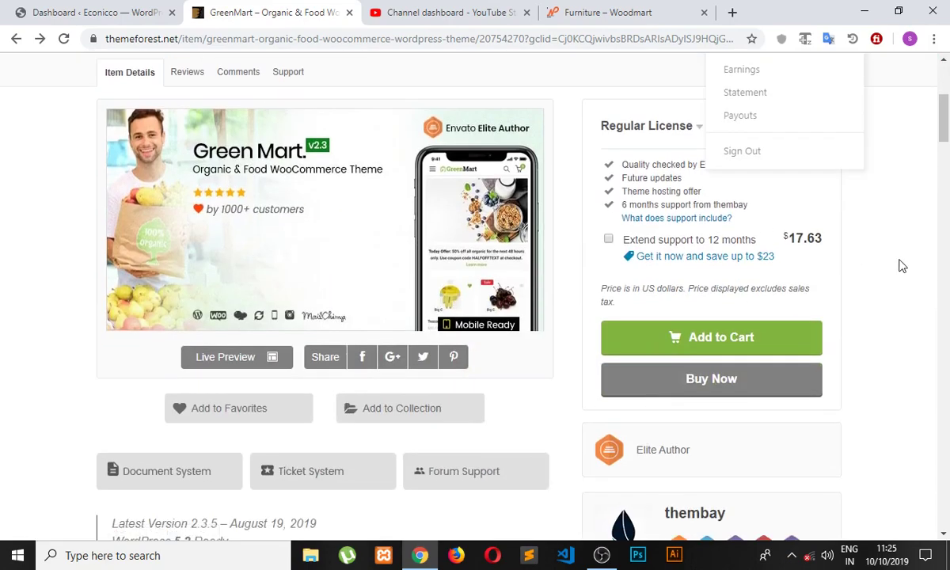
{"action": "scroll", "coordinate": [636, 349], "scroll_direction": "up", "scroll_amount": 4}
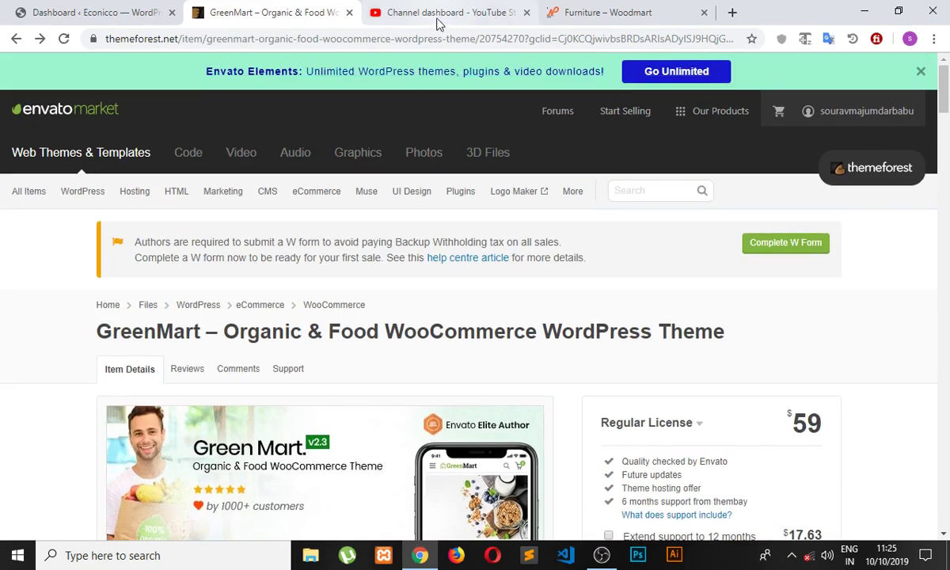
Switch to the WordPress admin and open the upload form for adding a new theme.
{"action": "left_click", "coordinate": [127, 12]}
{"action": "scroll", "coordinate": [288, 178], "scroll_direction": "down", "scroll_amount": 3}
{"action": "scroll", "coordinate": [312, 197], "scroll_direction": "up", "scroll_amount": 3}
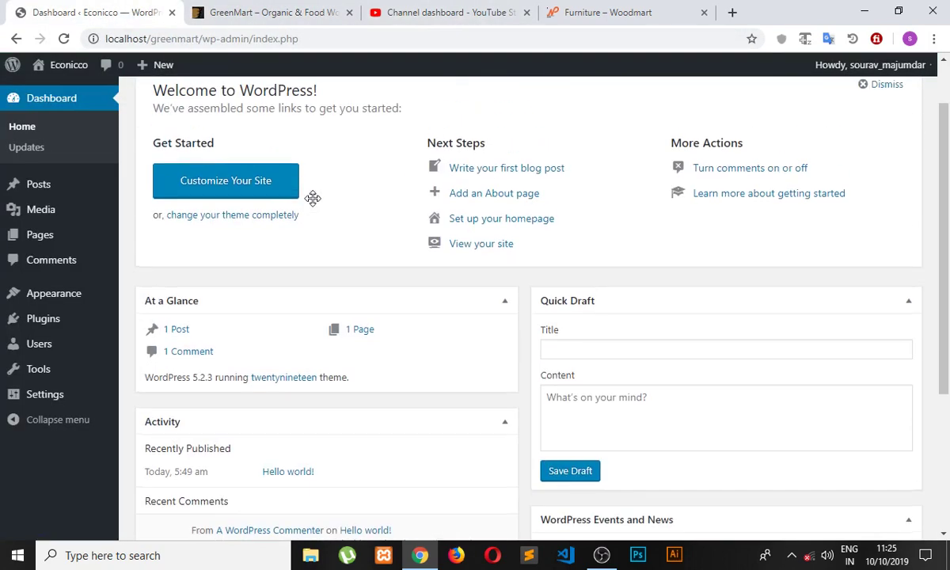
{"action": "mouse_move", "coordinate": [88, 293]}
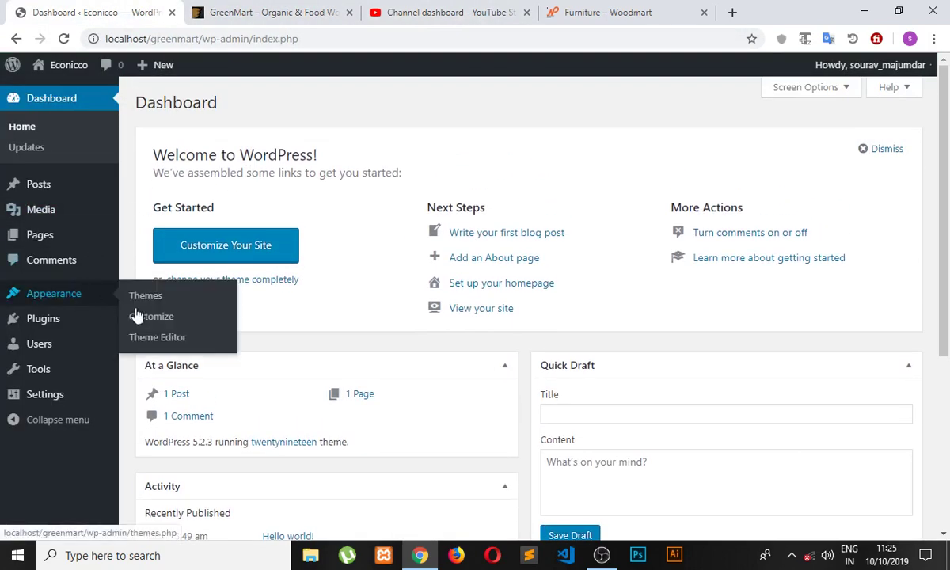
{"action": "left_click", "coordinate": [161, 302]}
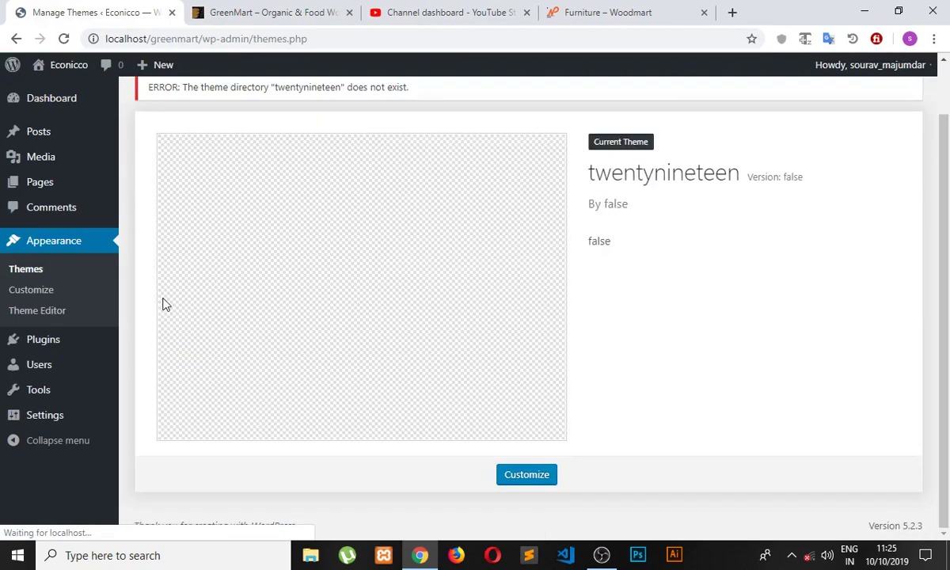
{"action": "scroll", "coordinate": [358, 274], "scroll_direction": "up", "scroll_amount": 2}
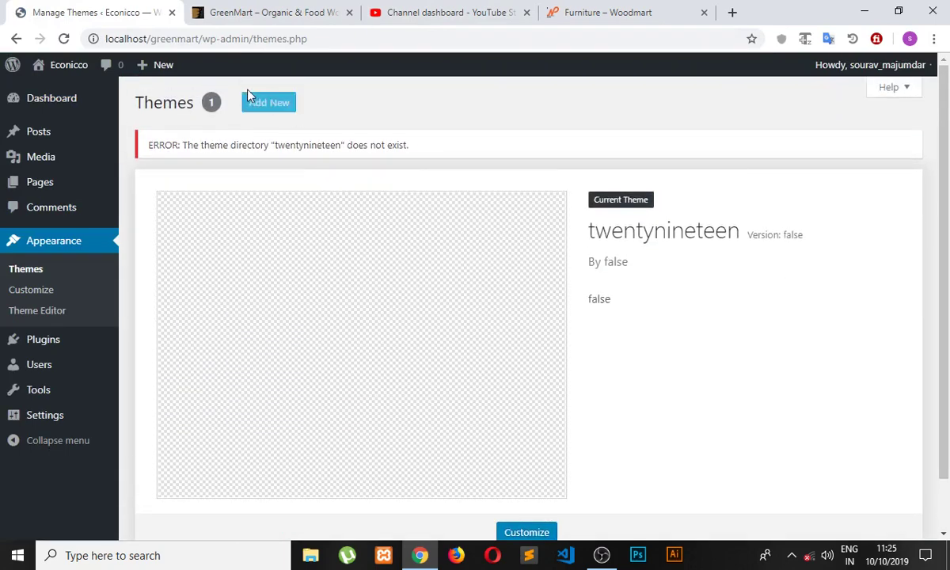
{"action": "left_click", "coordinate": [257, 104]}
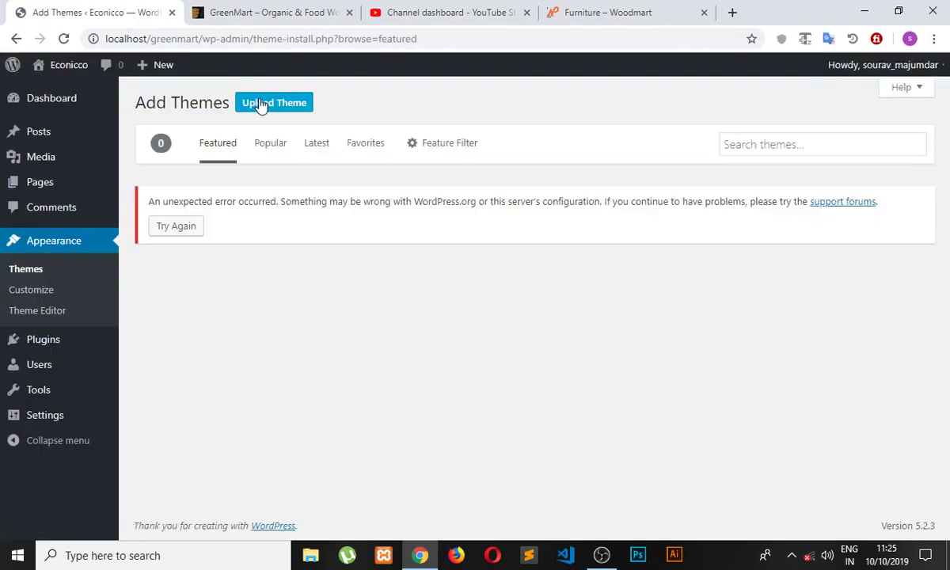
{"action": "left_click", "coordinate": [261, 105]}
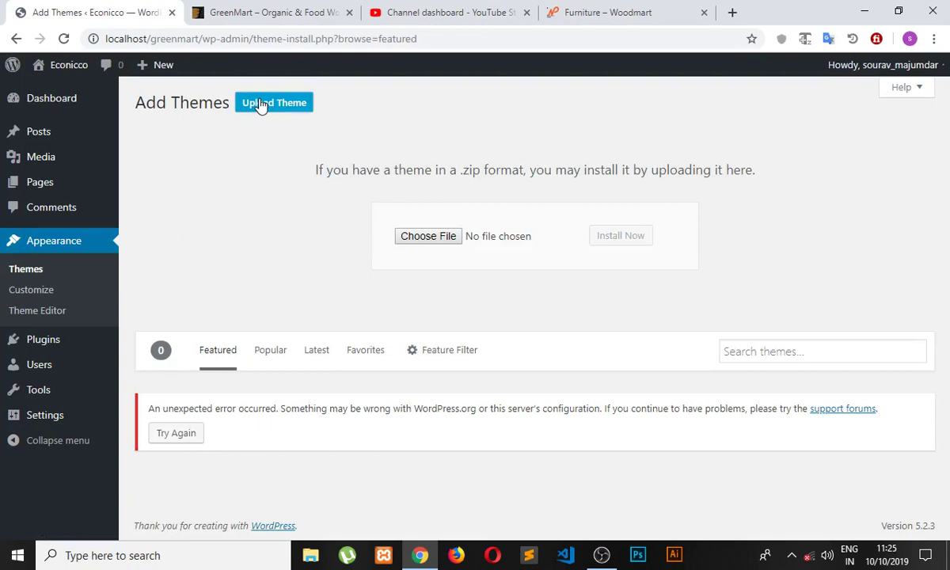
Choose the greenmart ZIP archive from the Theme folder and install it as a theme.
{"action": "left_click", "coordinate": [431, 235]}
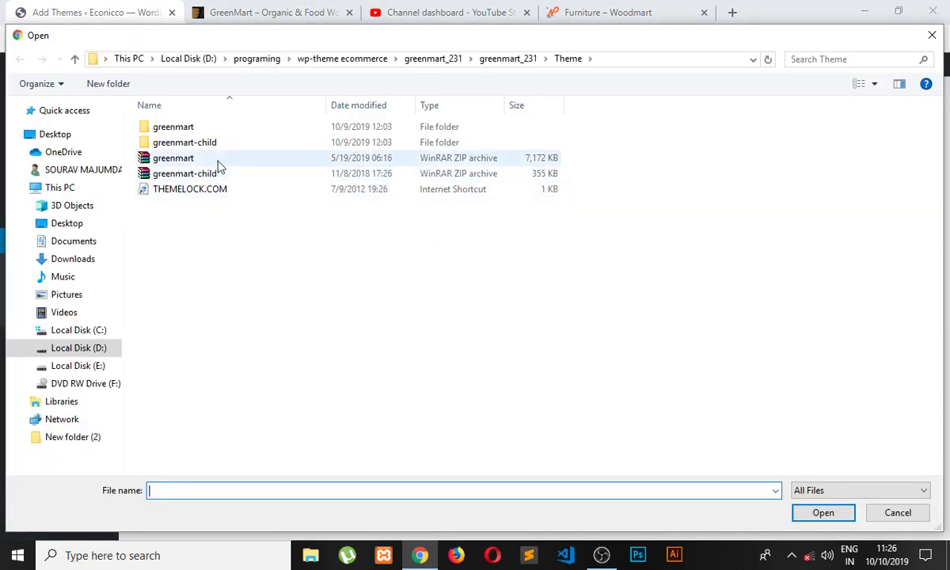
{"action": "left_click", "coordinate": [219, 161]}
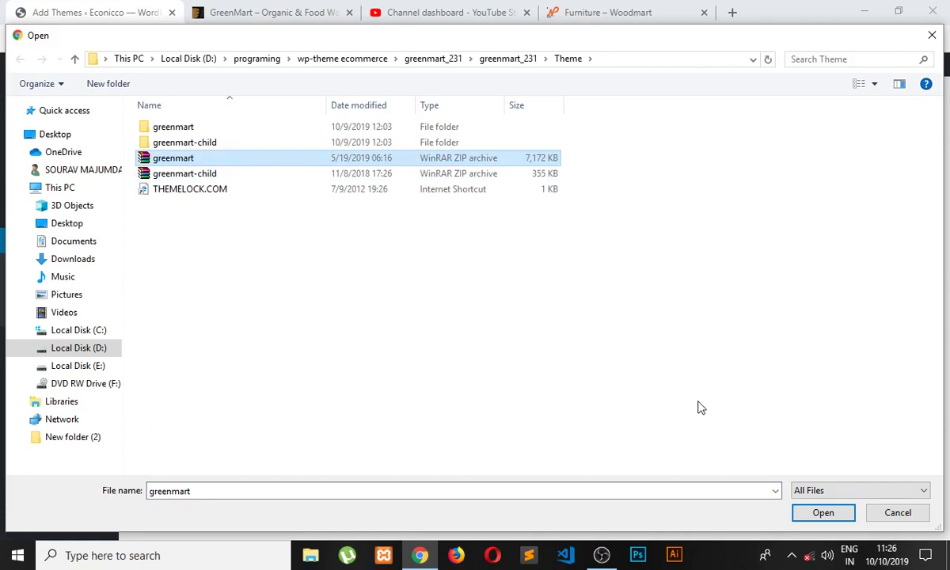
{"action": "left_click", "coordinate": [825, 513]}
{"action": "left_click", "coordinate": [612, 245]}
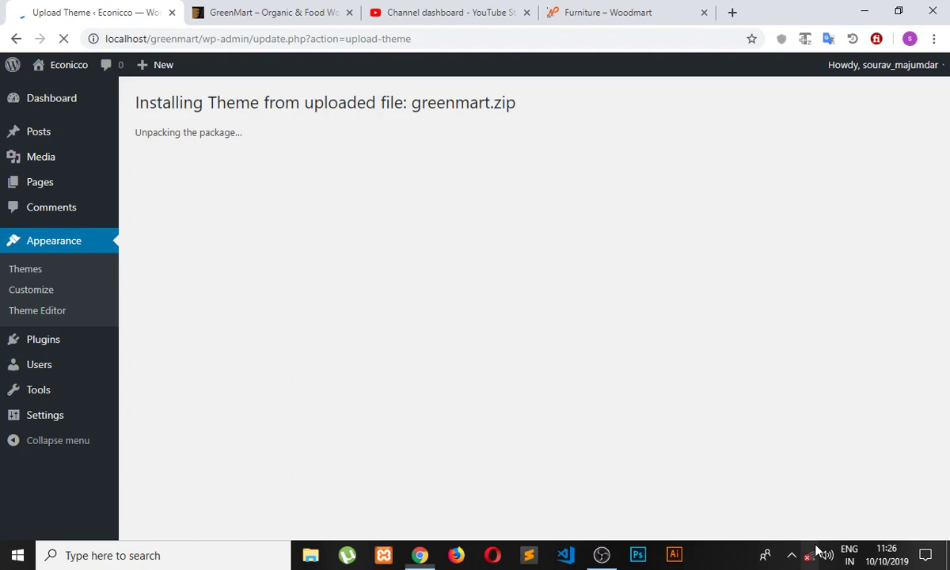
Turn on the computer's Wi-Fi.
{"action": "left_click", "coordinate": [810, 556]}
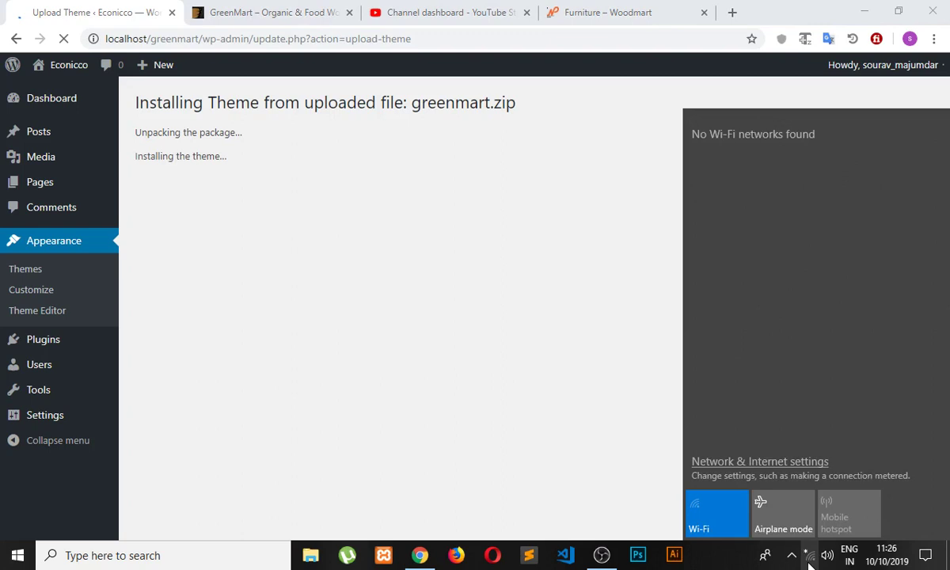
{"action": "left_click", "coordinate": [809, 564]}
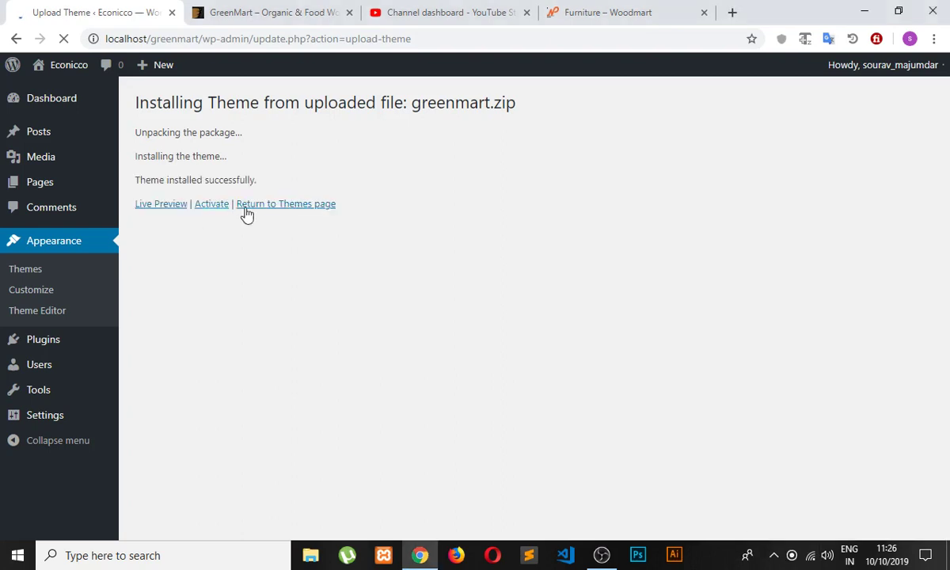
Return to the themes list and install the child theme from the greenmart-child ZIP archive.
{"action": "left_click", "coordinate": [282, 205]}
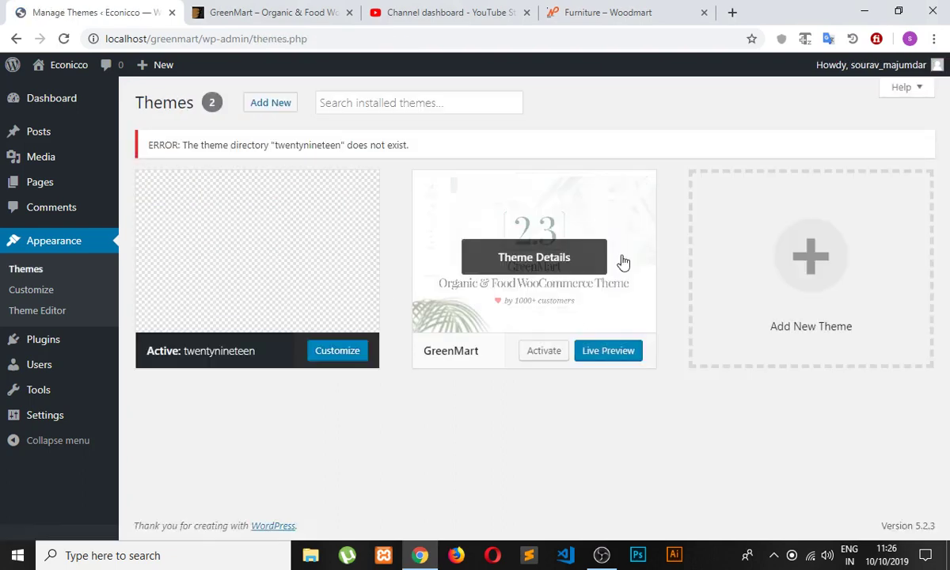
{"action": "left_click", "coordinate": [278, 110]}
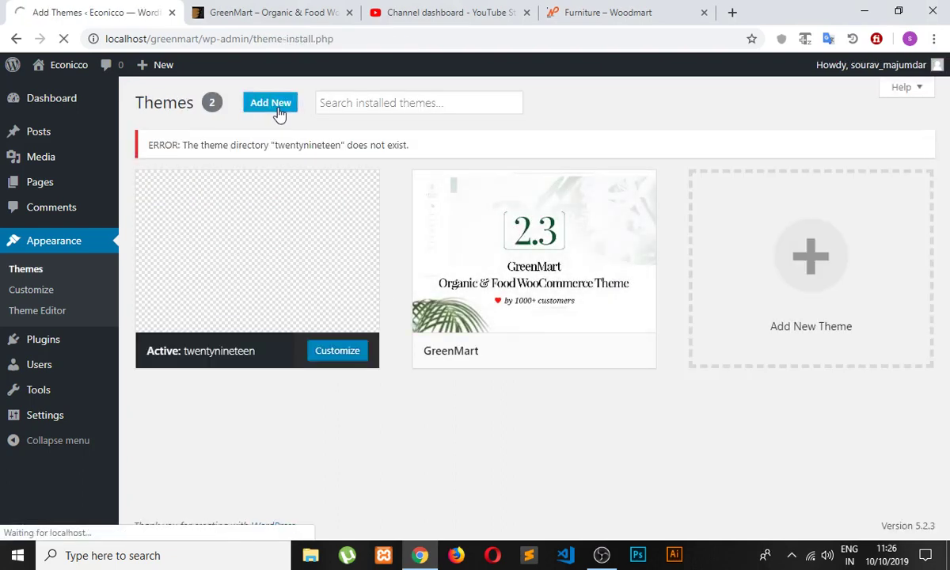
{"action": "left_click", "coordinate": [458, 240]}
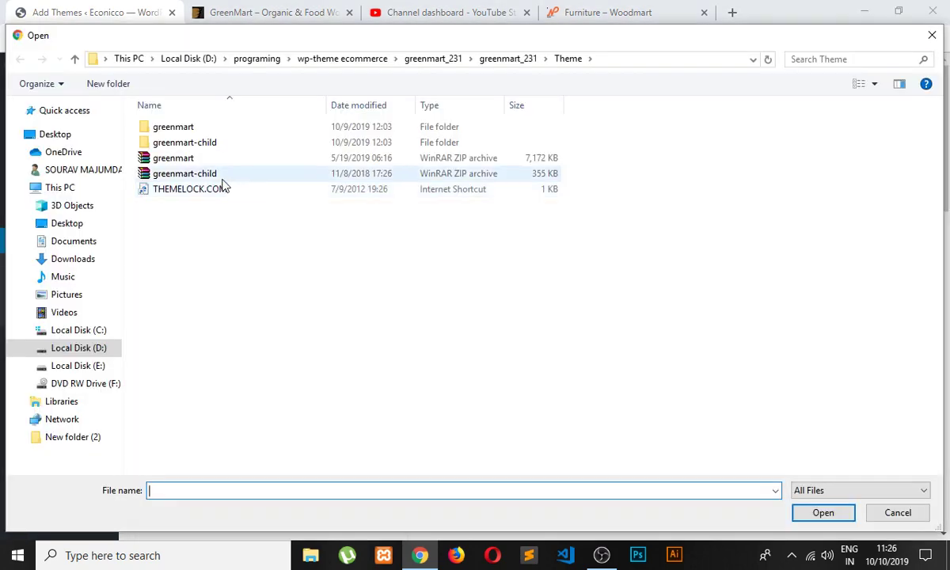
{"action": "left_click", "coordinate": [208, 174]}
{"action": "left_click", "coordinate": [825, 515]}
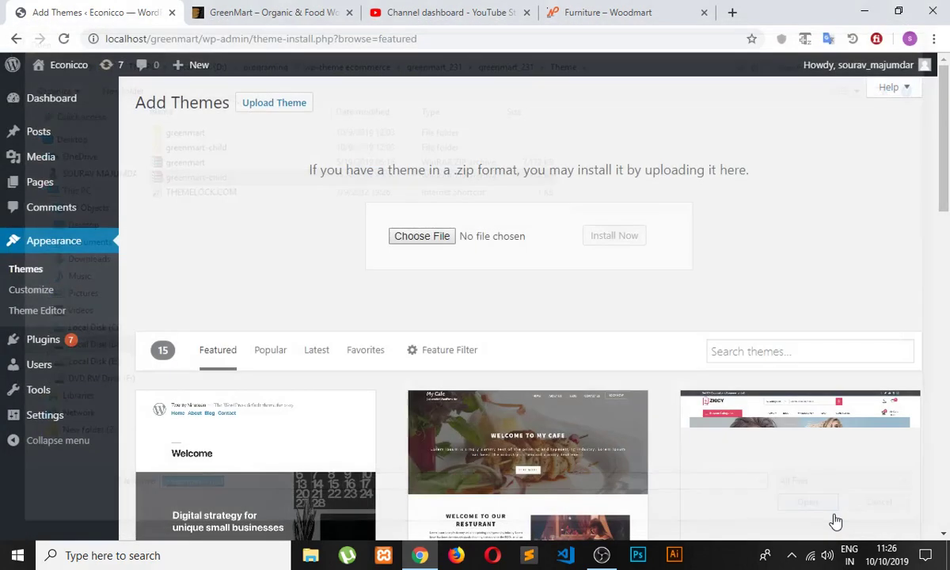
{"action": "left_click", "coordinate": [617, 238]}
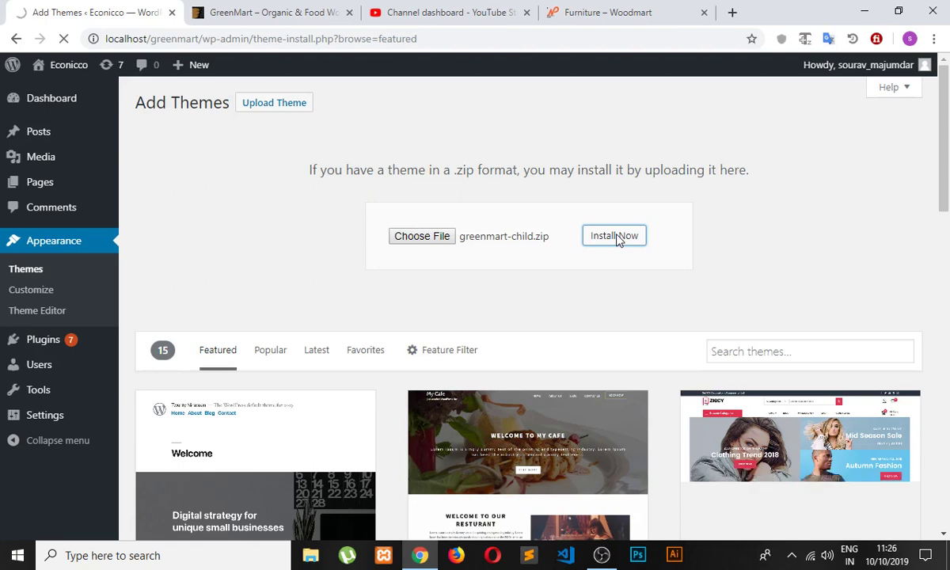
{"action": "left_click", "coordinate": [616, 236]}
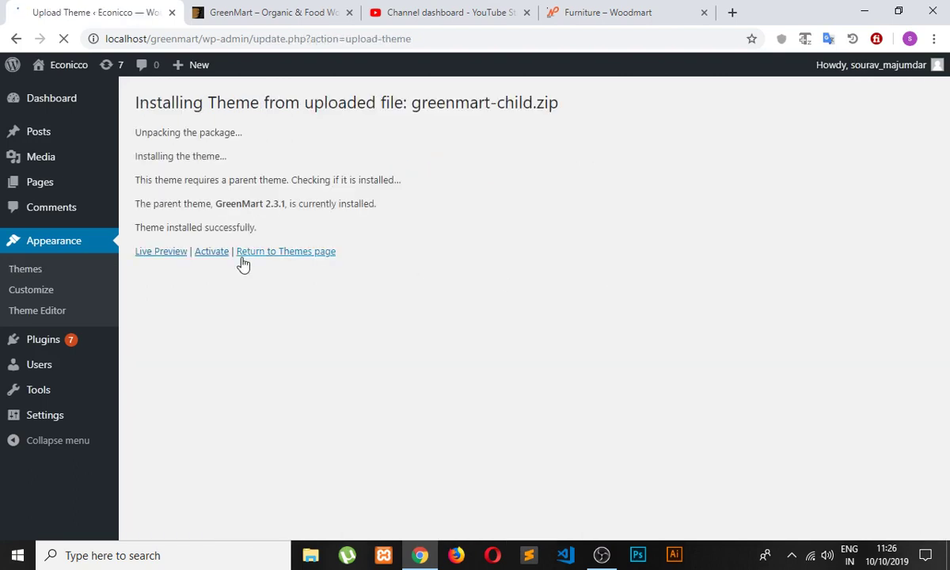
Return to the themes list and activate the GreenMart Child theme.
{"action": "left_click", "coordinate": [264, 259]}
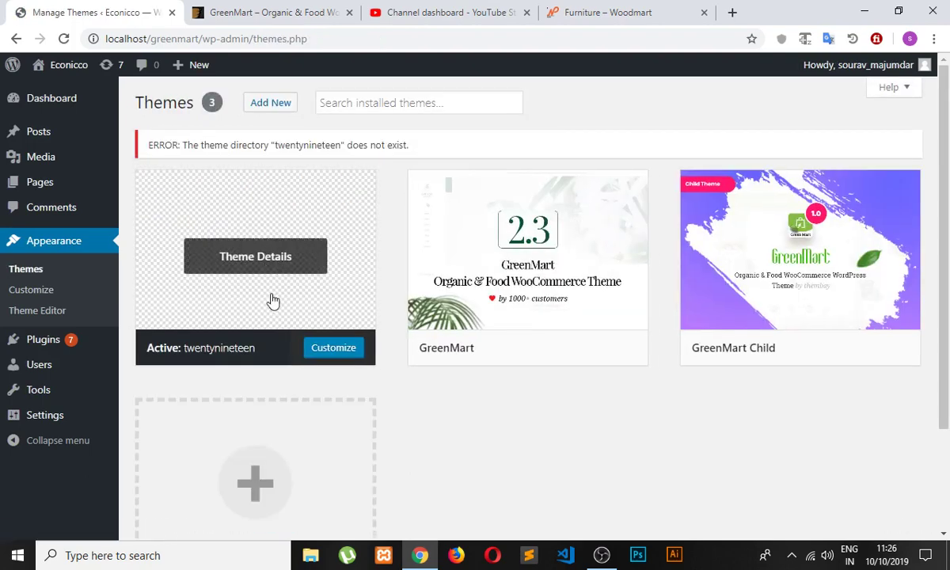
{"action": "left_click", "coordinate": [268, 255]}
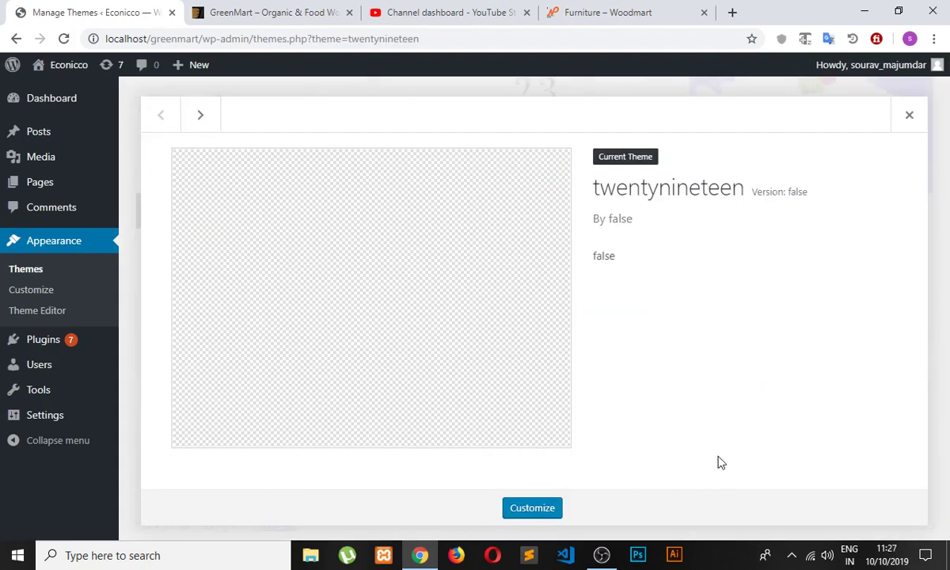
{"action": "left_click", "coordinate": [909, 115]}
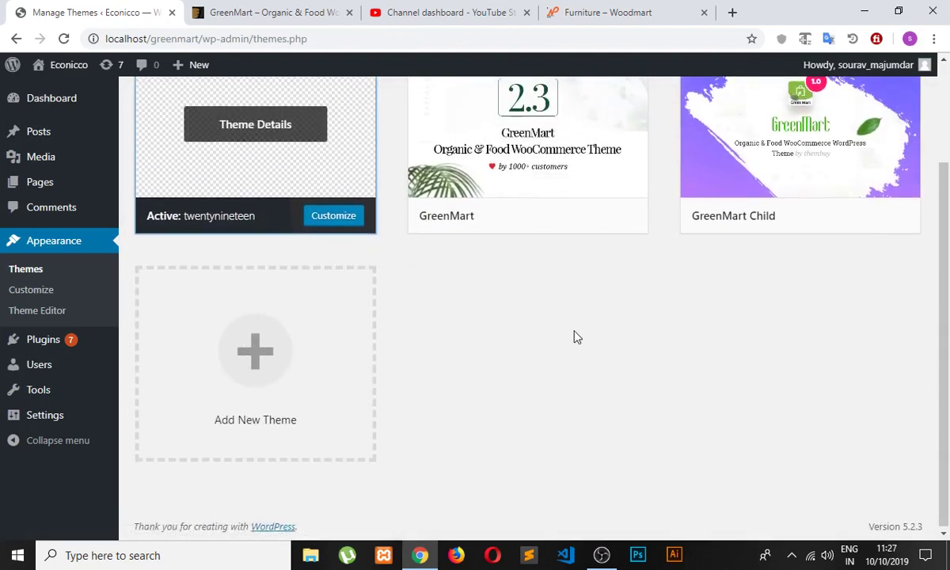
{"action": "mouse_move", "coordinate": [703, 352]}
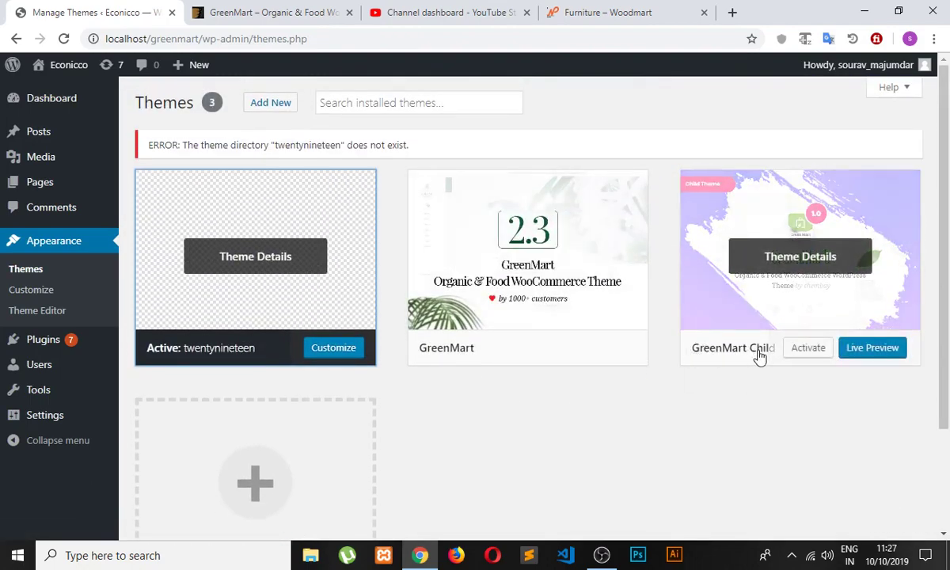
{"action": "left_click", "coordinate": [804, 351]}
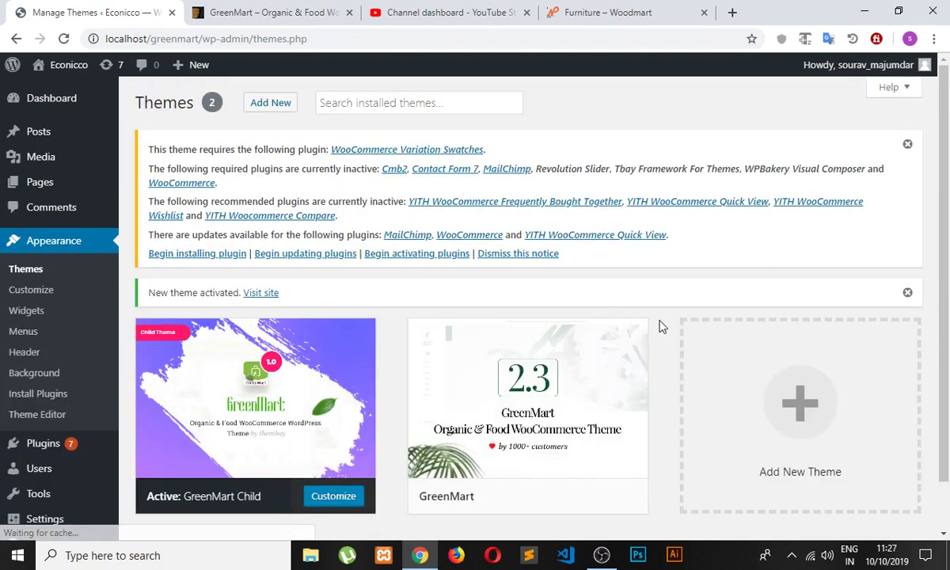
Install the required WooCommerce Variation Swatches plugin from the theme's plugin installation page.
{"action": "left_click", "coordinate": [202, 255]}
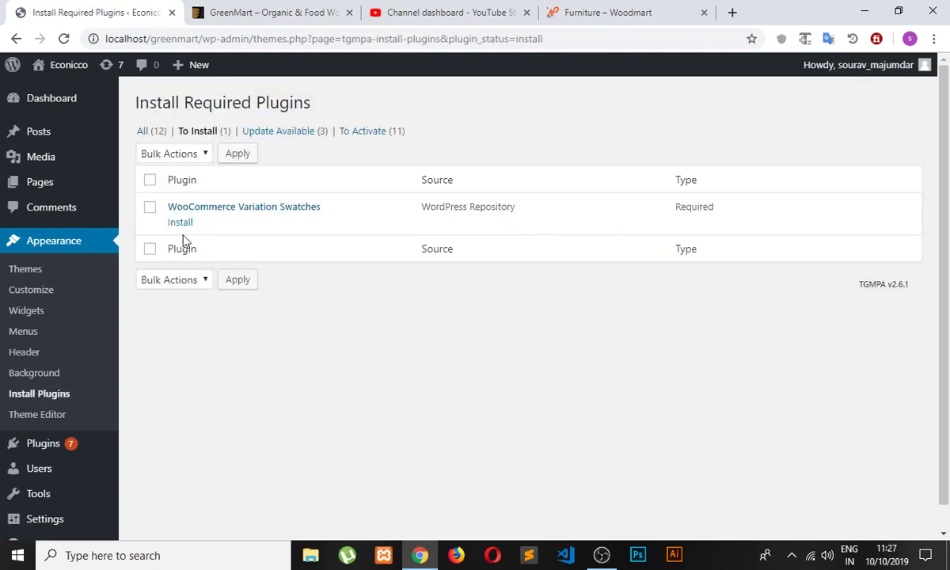
{"action": "left_click", "coordinate": [150, 179]}
{"action": "left_click", "coordinate": [180, 222]}
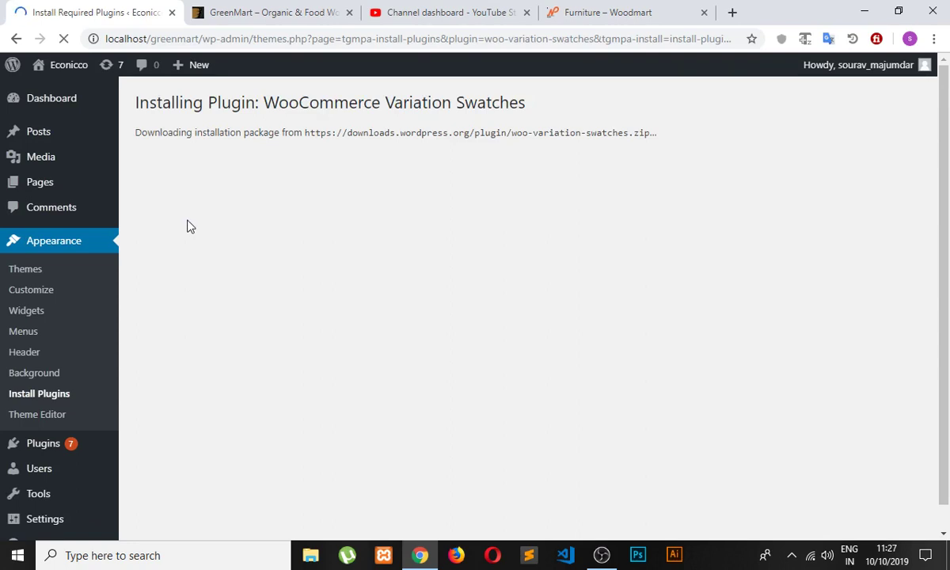
{"action": "scroll", "coordinate": [222, 240], "scroll_direction": "down", "scroll_amount": 2}
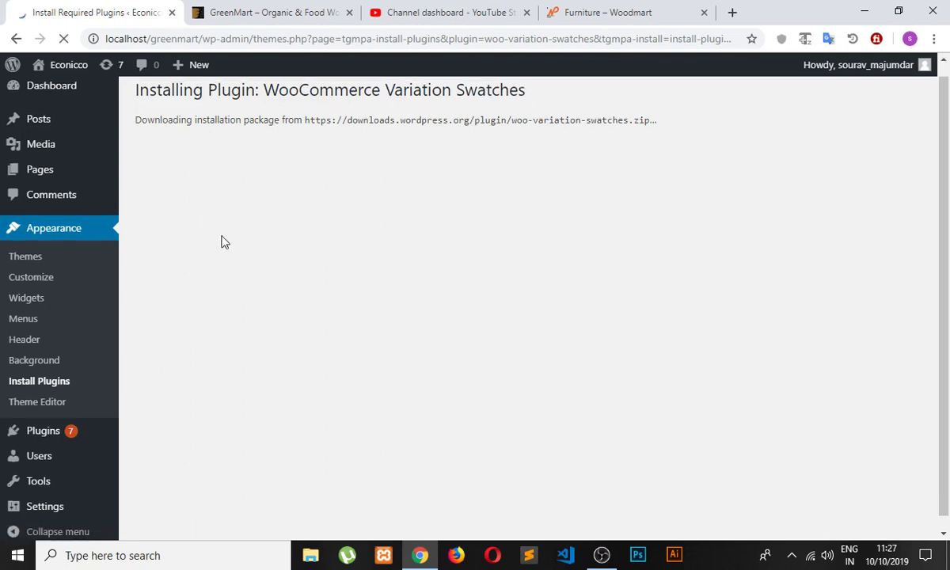
{"action": "scroll", "coordinate": [230, 254], "scroll_direction": "up", "scroll_amount": 2}
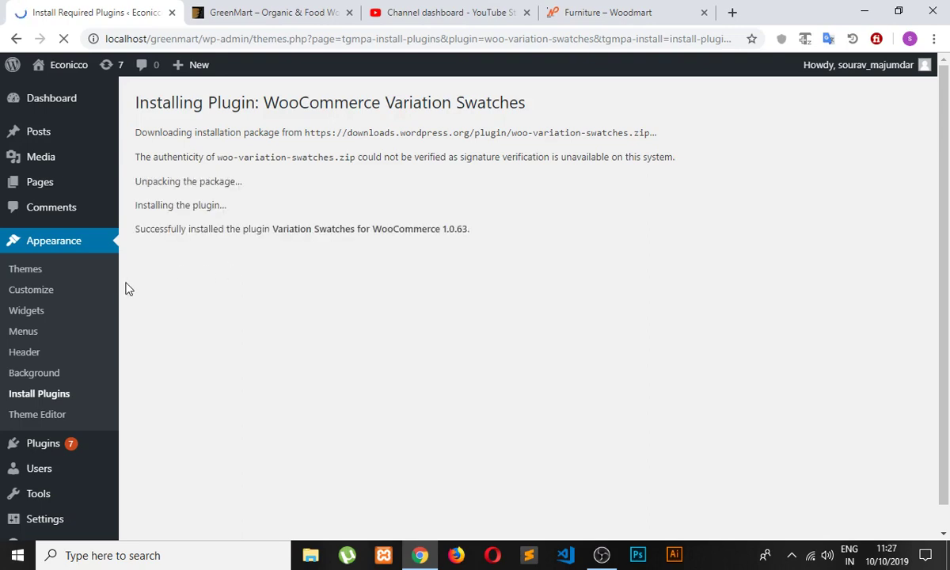
Return to the theme's required plugins page and show all plugins in the list.
{"action": "left_click", "coordinate": [38, 404]}
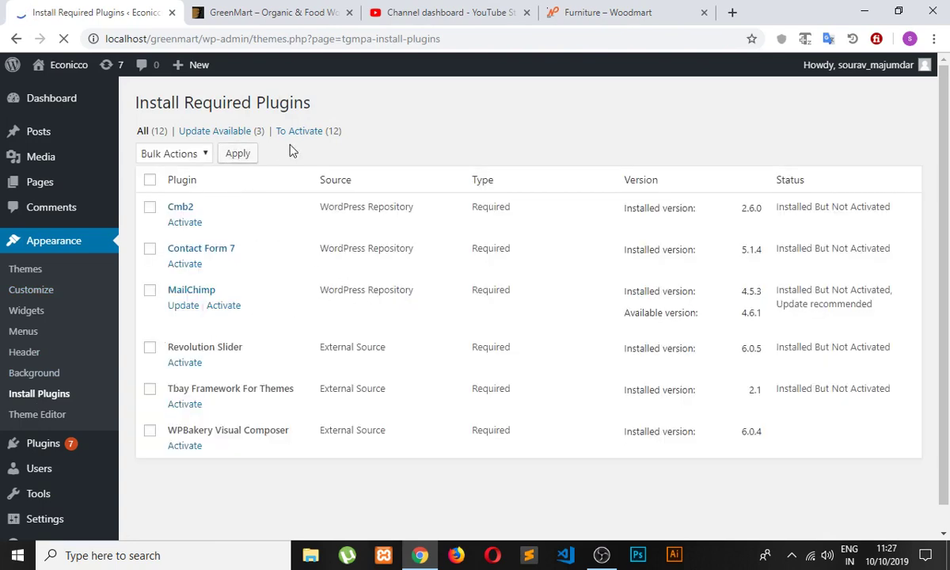
{"action": "left_click", "coordinate": [145, 131]}
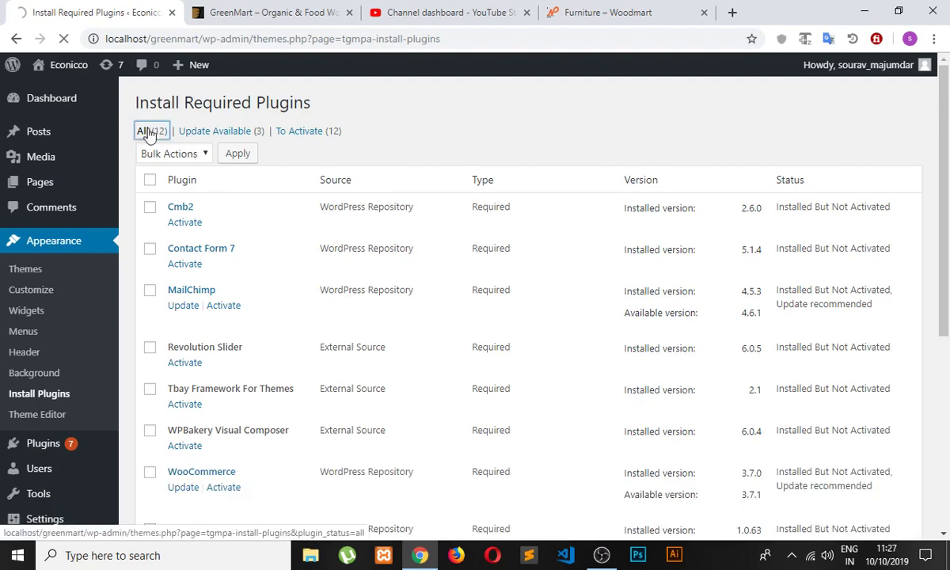
{"action": "scroll", "coordinate": [222, 250], "scroll_direction": "down", "scroll_amount": 5}
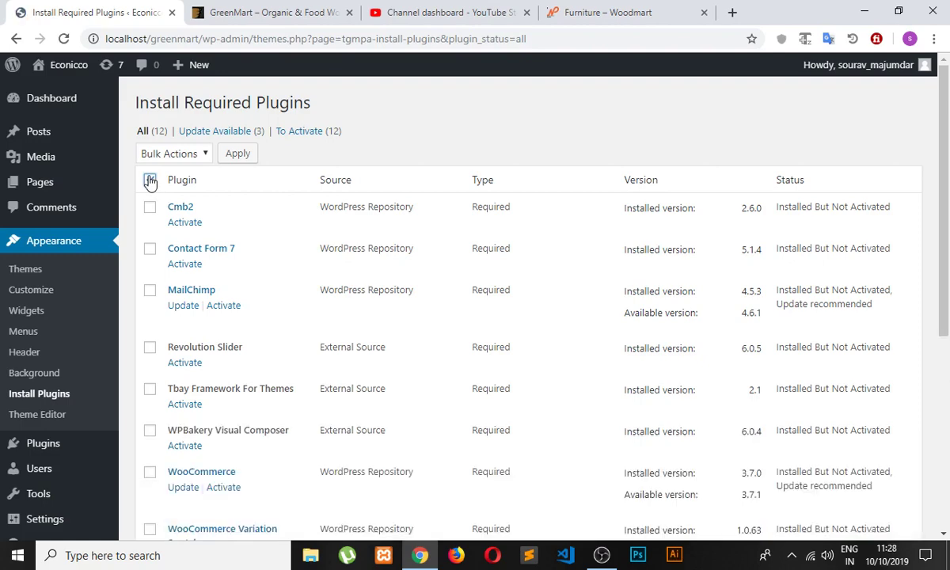
{"action": "scroll", "coordinate": [294, 310], "scroll_direction": "down", "scroll_amount": 5}
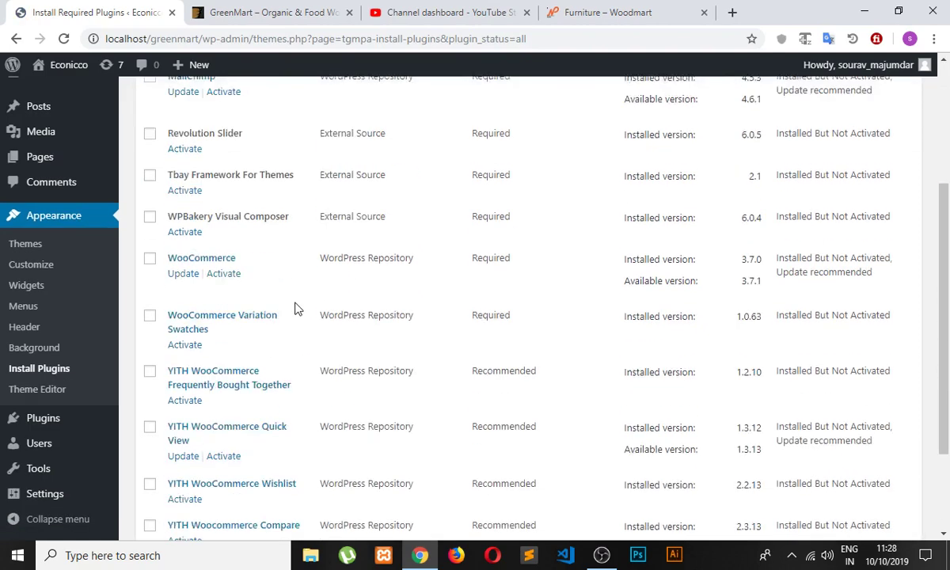
{"action": "scroll", "coordinate": [288, 290], "scroll_direction": "up", "scroll_amount": 5}
Select every plugin in the required plugins list and activate them all with a bulk action.
{"action": "left_click", "coordinate": [148, 181]}
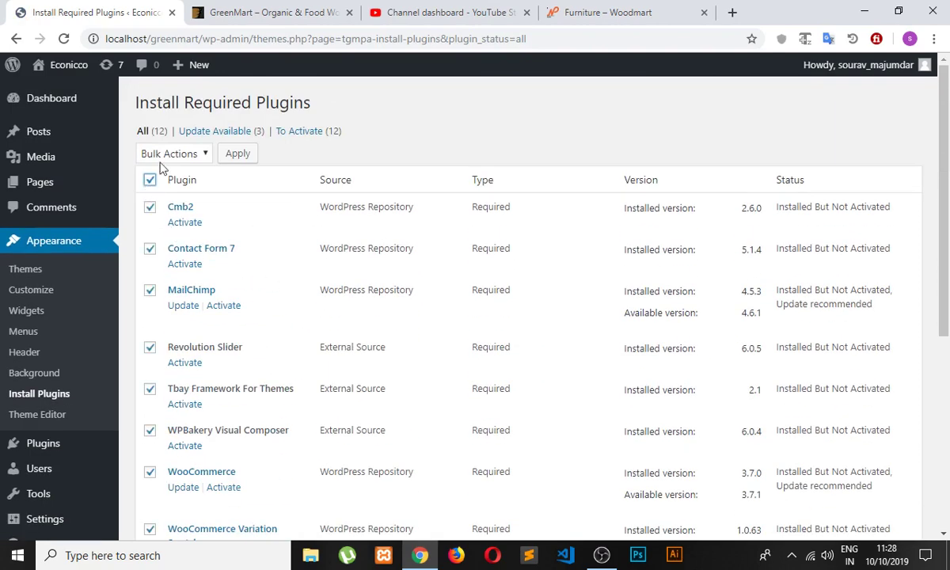
{"action": "left_click", "coordinate": [158, 152]}
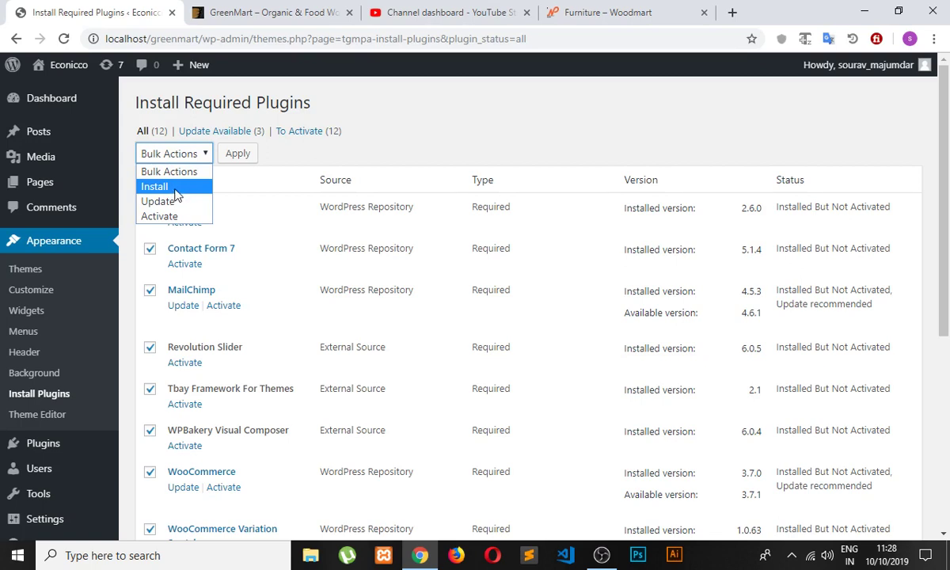
{"action": "left_click", "coordinate": [352, 159]}
{"action": "left_click", "coordinate": [174, 154]}
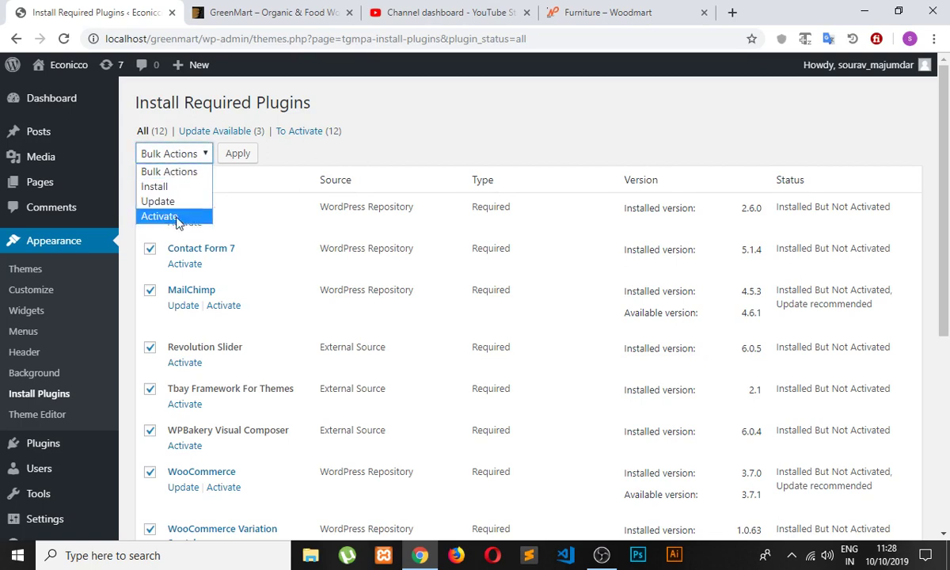
{"action": "left_click", "coordinate": [147, 215]}
{"action": "left_click", "coordinate": [238, 154]}
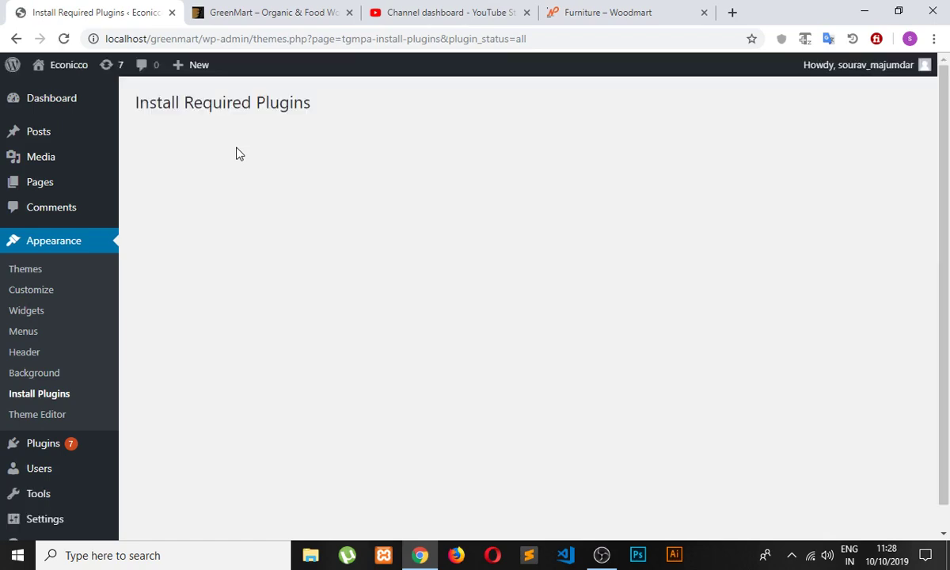
Reload the theme's Install Required Plugins page.
{"action": "scroll", "coordinate": [206, 221], "scroll_direction": "down", "scroll_amount": 1}
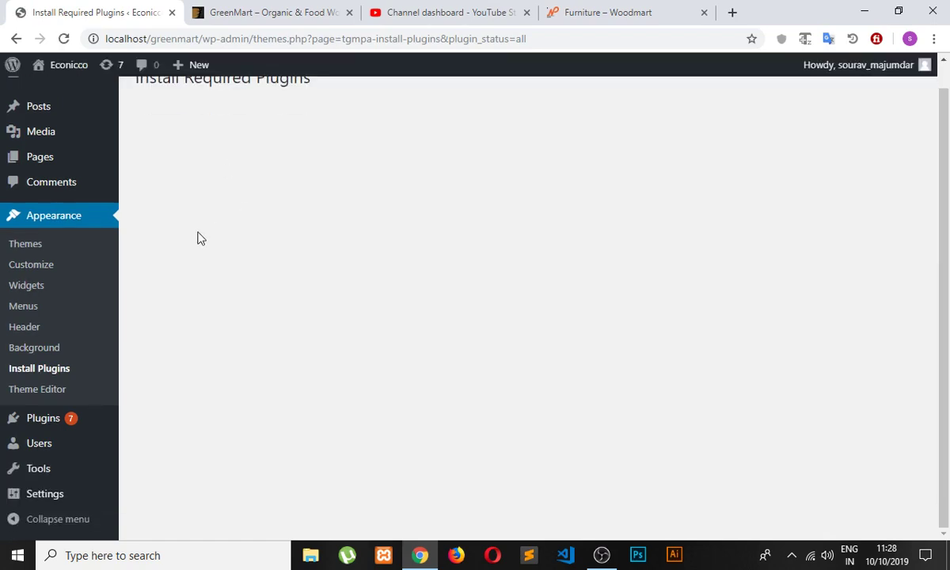
{"action": "scroll", "coordinate": [197, 237], "scroll_direction": "up", "scroll_amount": 1}
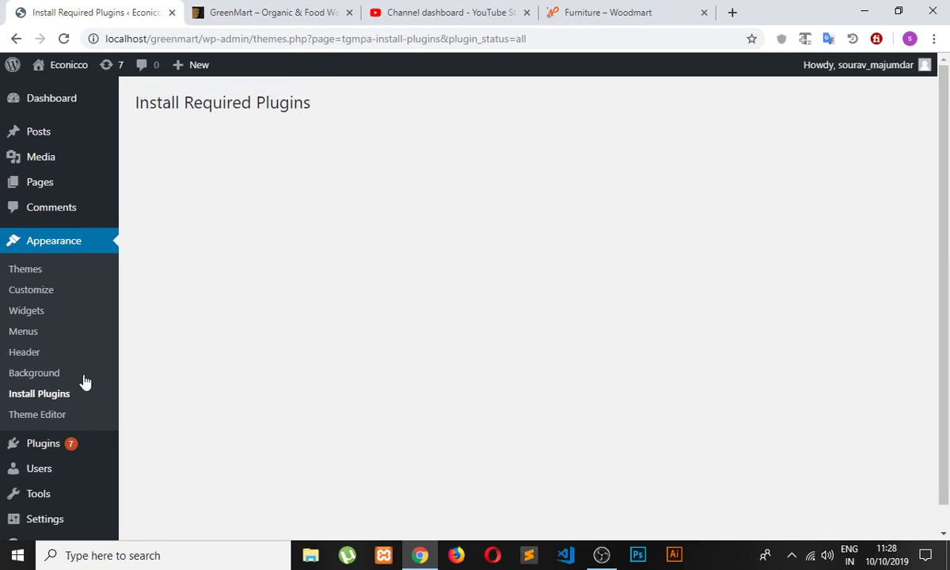
{"action": "left_click", "coordinate": [43, 393]}
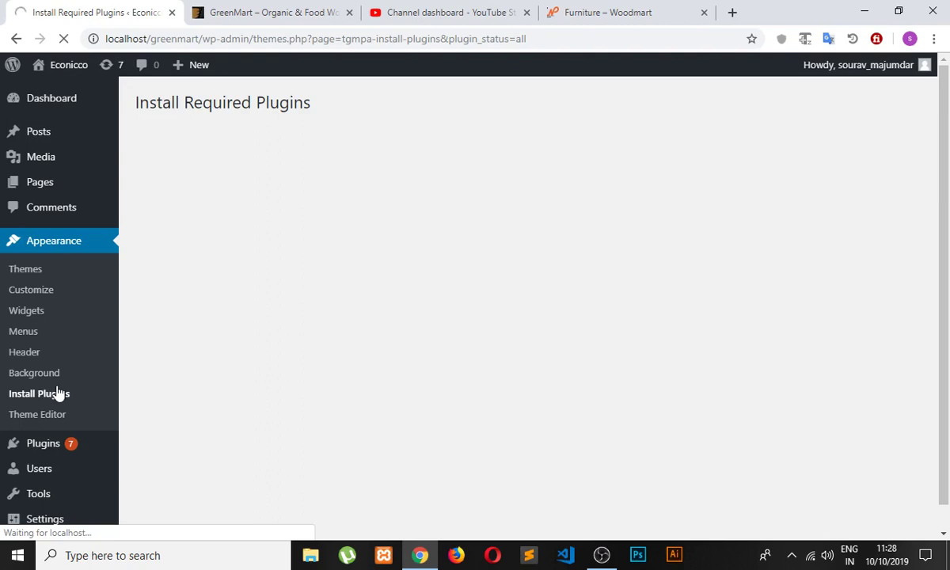
{"action": "scroll", "coordinate": [59, 396], "scroll_direction": "down", "scroll_amount": 1}
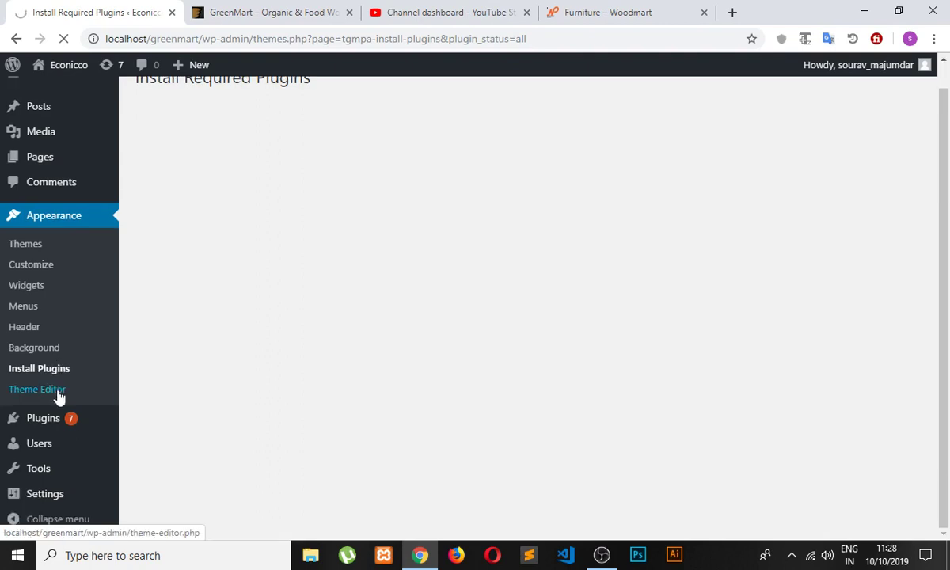
{"action": "scroll", "coordinate": [59, 396], "scroll_direction": "up", "scroll_amount": 1}
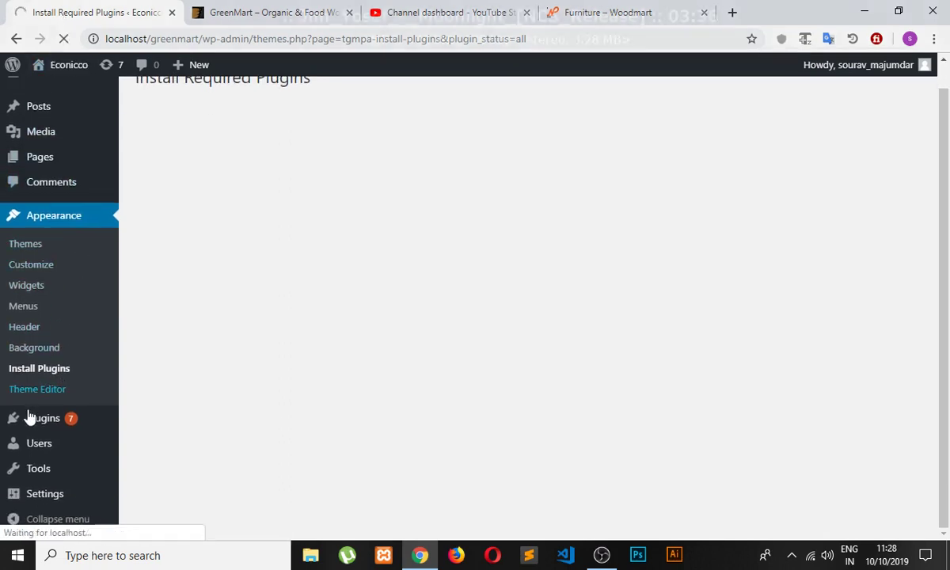
Open the site's list of installed plugins from the WPBakery welcome page.
{"action": "scroll", "coordinate": [283, 239], "scroll_direction": "down", "scroll_amount": 5}
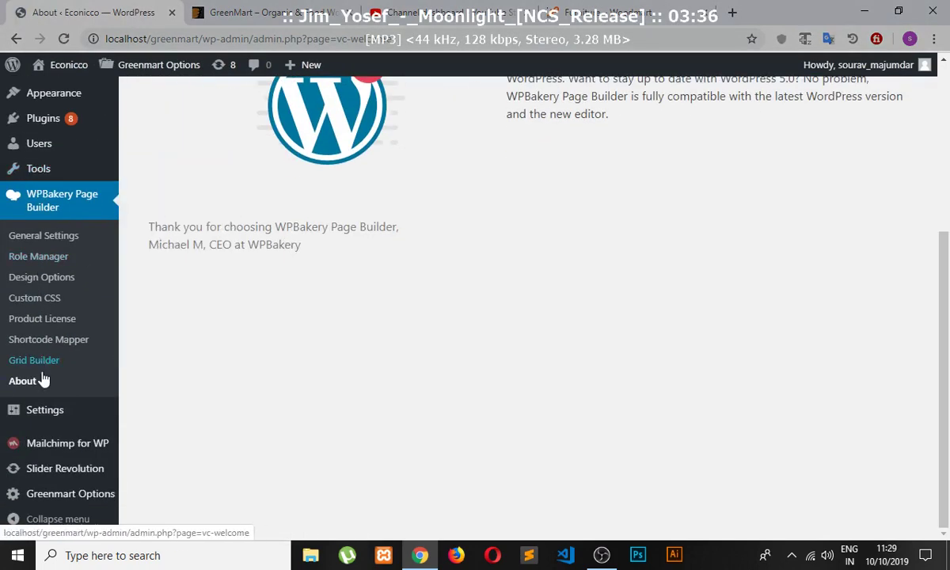
{"action": "scroll", "coordinate": [70, 301], "scroll_direction": "up", "scroll_amount": 3}
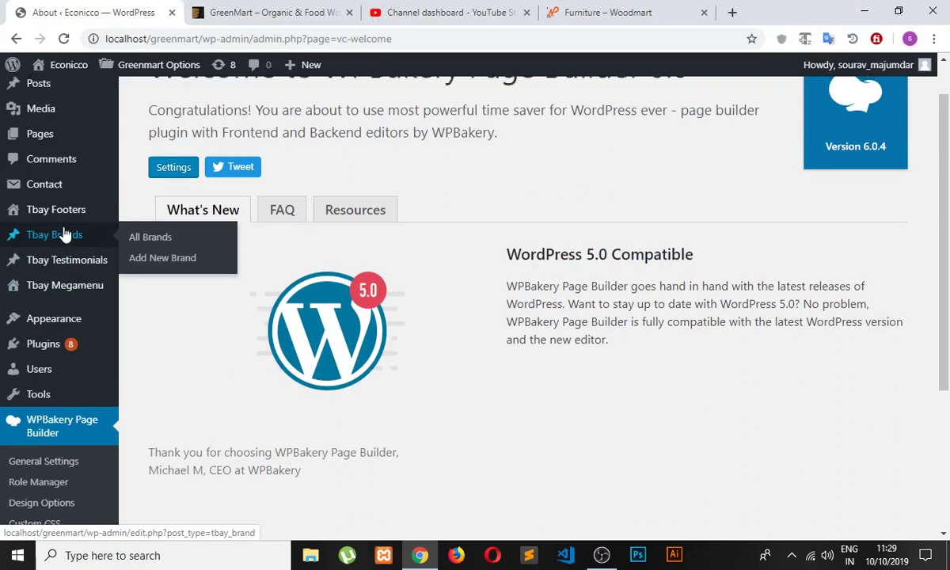
{"action": "scroll", "coordinate": [64, 238], "scroll_direction": "down", "scroll_amount": 3}
{"action": "scroll", "coordinate": [47, 273], "scroll_direction": "up", "scroll_amount": 1}
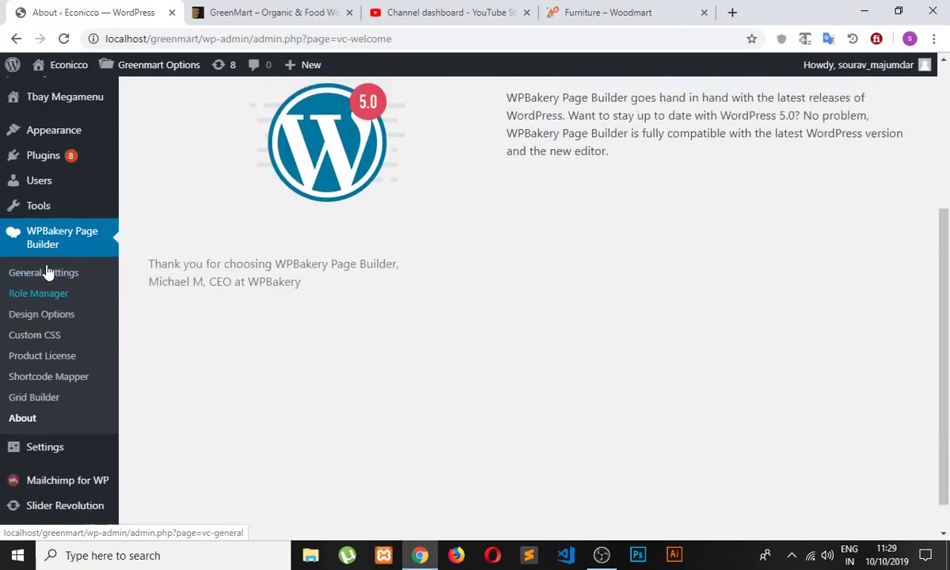
{"action": "mouse_move", "coordinate": [38, 189]}
{"action": "left_click", "coordinate": [148, 196]}
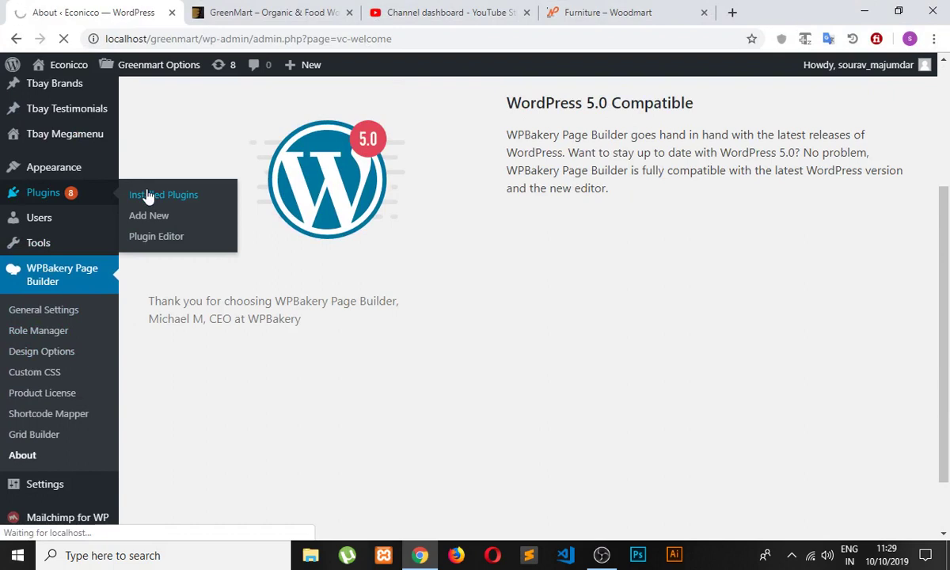
{"action": "scroll", "coordinate": [148, 196], "scroll_direction": "up", "scroll_amount": 2}
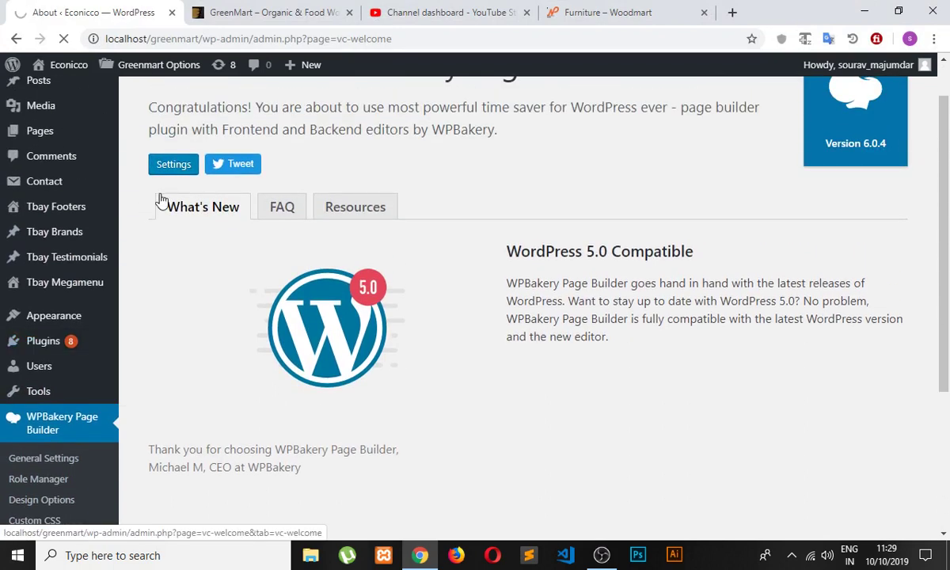
Select the YITH WooCommerce Wishlist, Quick View and Frequently Bought Together plugins for a bulk action.
{"action": "scroll", "coordinate": [174, 212], "scroll_direction": "down", "scroll_amount": 15}
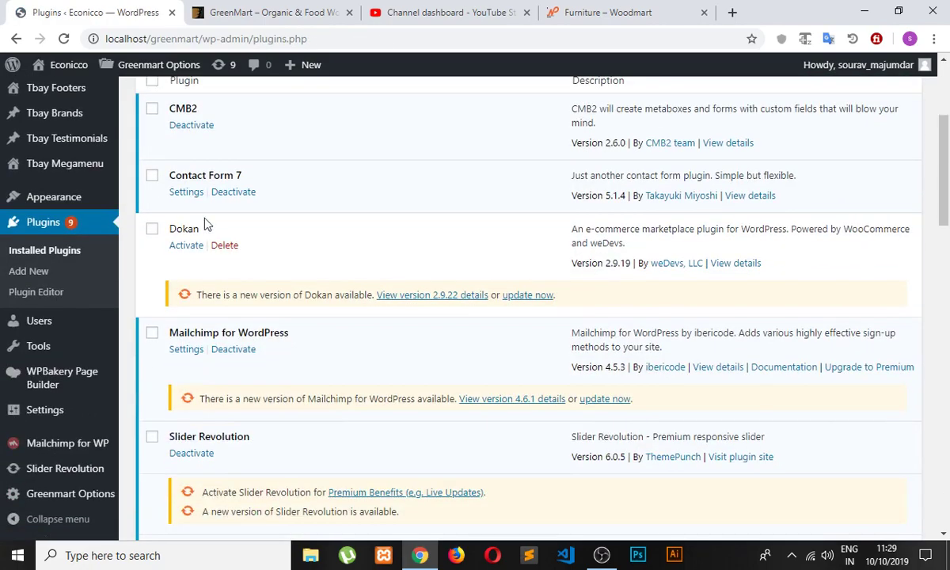
{"action": "scroll", "coordinate": [224, 270], "scroll_direction": "down", "scroll_amount": 4}
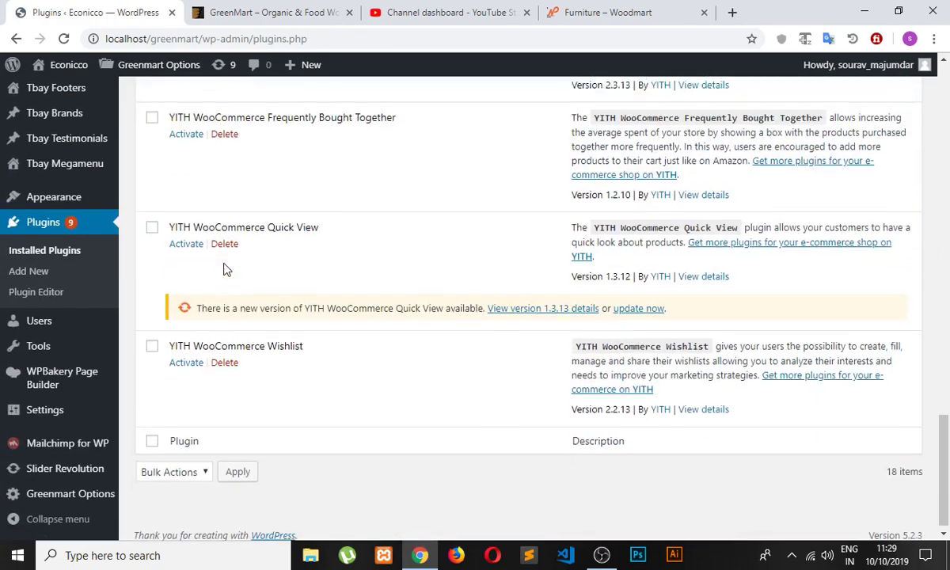
{"action": "left_click", "coordinate": [151, 336]}
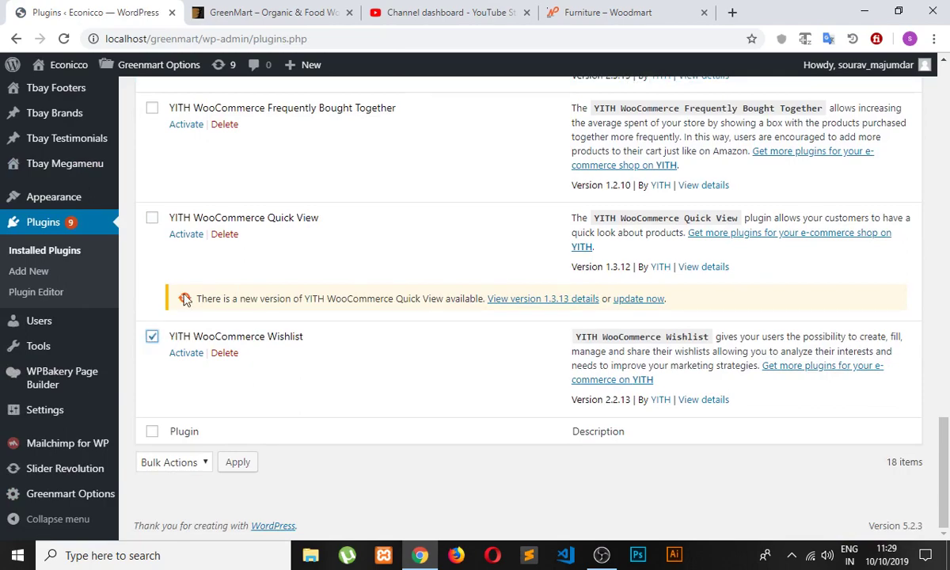
{"action": "scroll", "coordinate": [158, 311], "scroll_direction": "up", "scroll_amount": 1}
{"action": "left_click", "coordinate": [151, 293]}
{"action": "scroll", "coordinate": [164, 316], "scroll_direction": "up", "scroll_amount": 2}
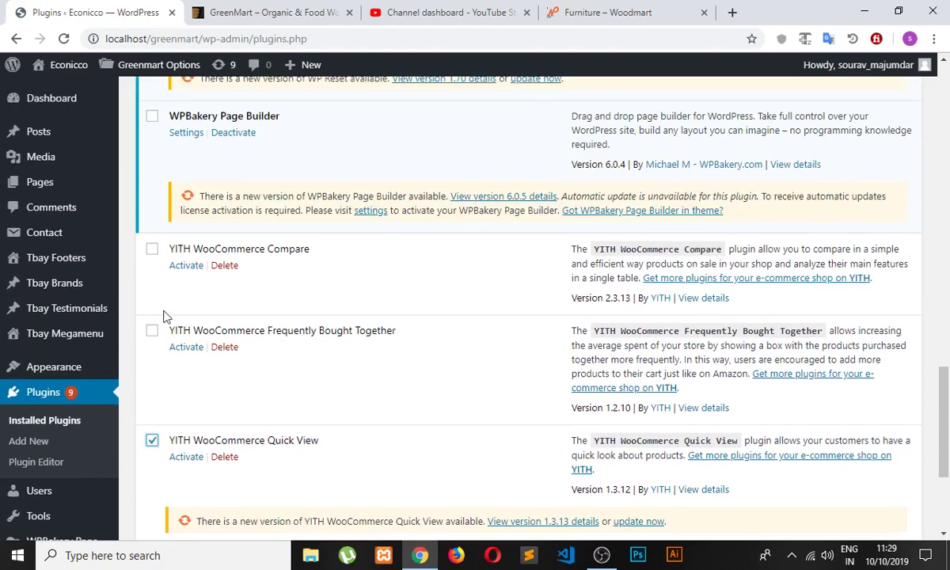
{"action": "left_click", "coordinate": [152, 331]}
{"action": "scroll", "coordinate": [182, 262], "scroll_direction": "up", "scroll_amount": 5}
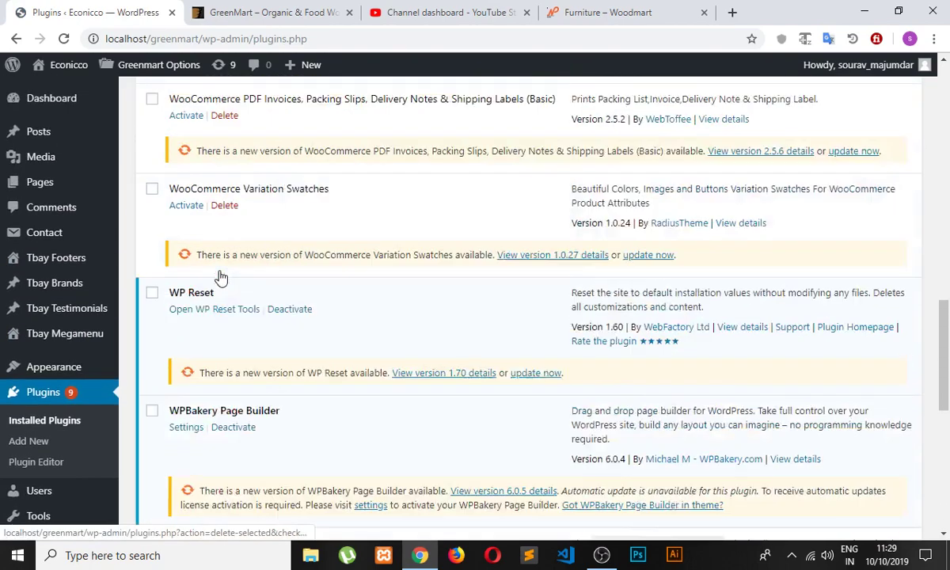
Add WooCommerce Variation Swatches, WooCommerce Deals, WooCommerce and Variation Swatches for WooCommerce to the plugin selection, without deleting any plugin.
{"action": "left_click", "coordinate": [151, 266]}
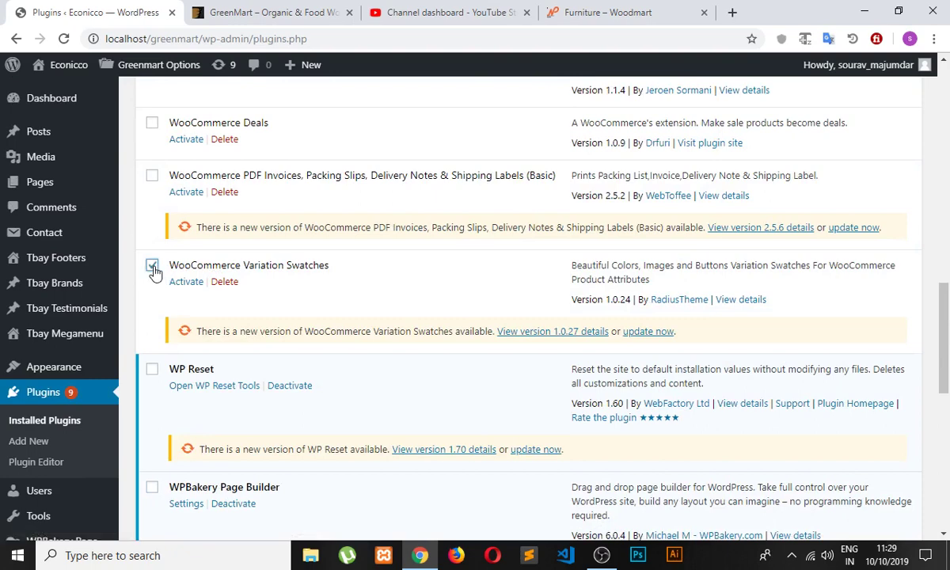
{"action": "scroll", "coordinate": [297, 212], "scroll_direction": "up", "scroll_amount": 3}
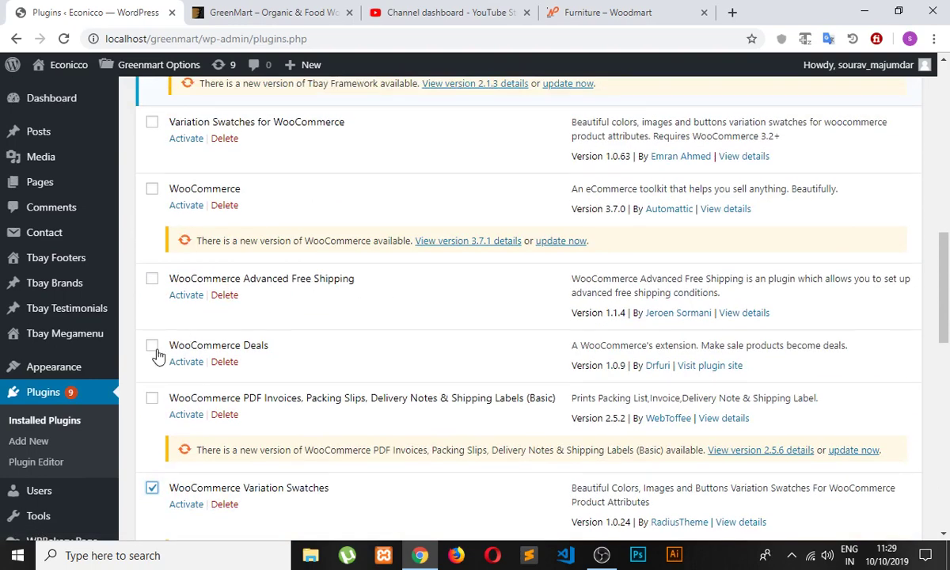
{"action": "left_click", "coordinate": [153, 346]}
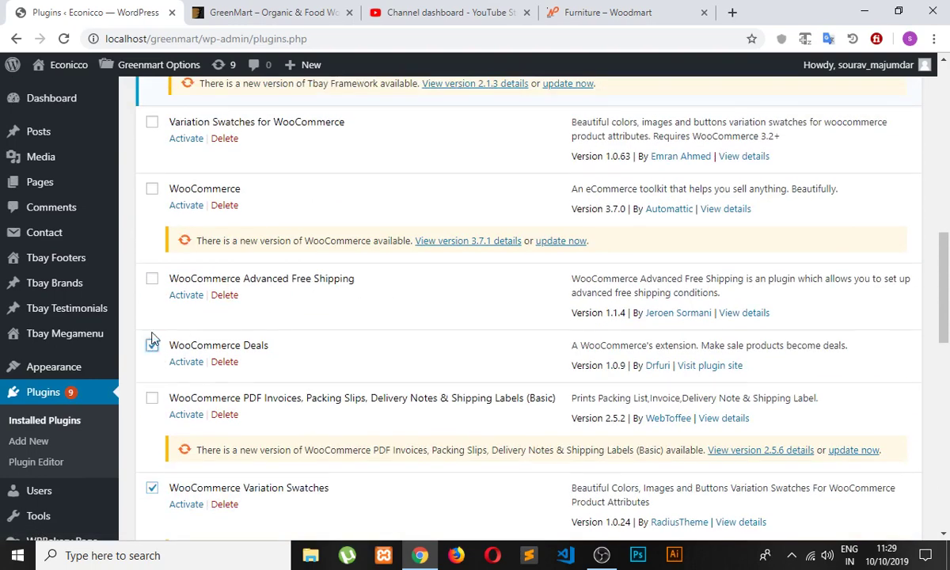
{"action": "left_click", "coordinate": [218, 302]}
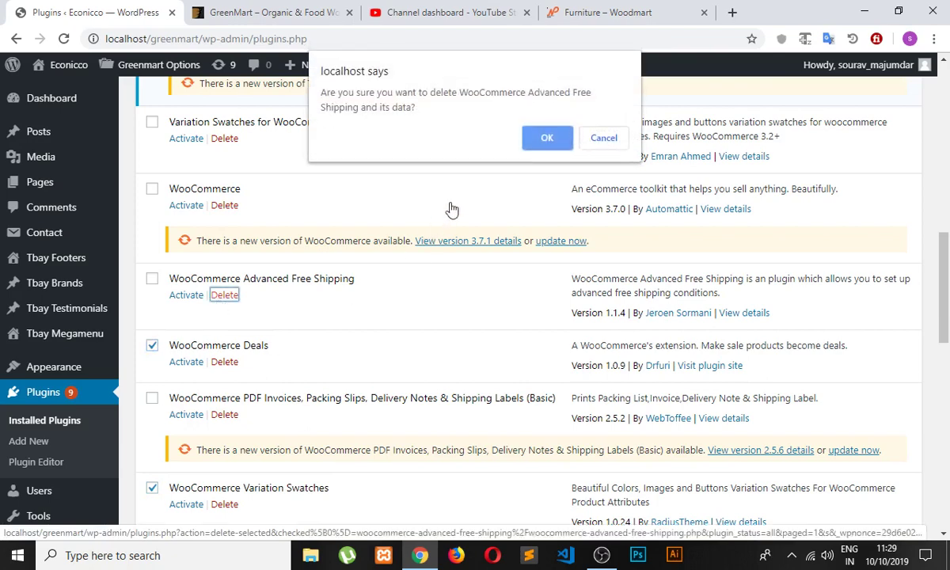
{"action": "left_click", "coordinate": [604, 139]}
{"action": "scroll", "coordinate": [234, 265], "scroll_direction": "up", "scroll_amount": 3}
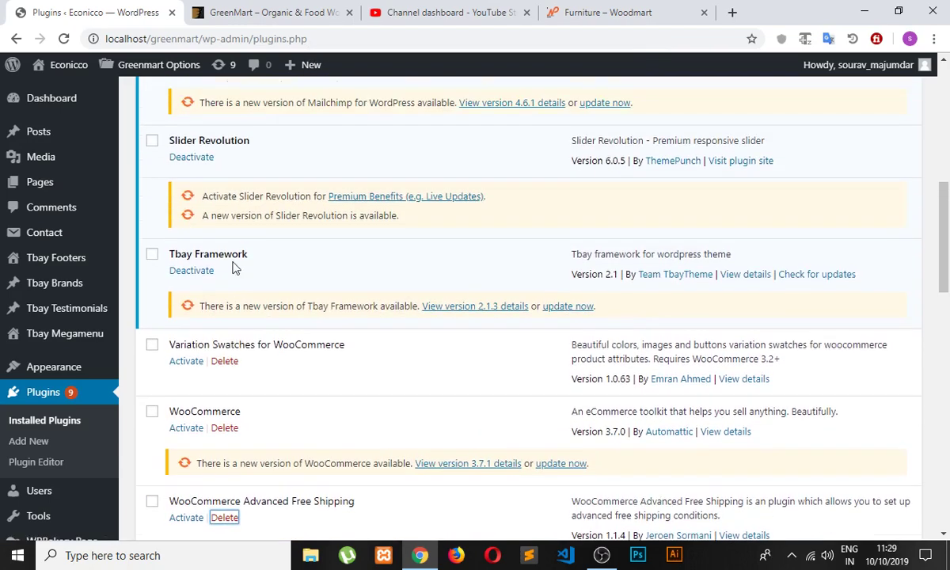
{"action": "left_click", "coordinate": [152, 411]}
{"action": "left_click", "coordinate": [152, 345]}
{"action": "scroll", "coordinate": [234, 329], "scroll_direction": "up", "scroll_amount": 4}
{"action": "scroll", "coordinate": [173, 248], "scroll_direction": "up", "scroll_amount": 3}
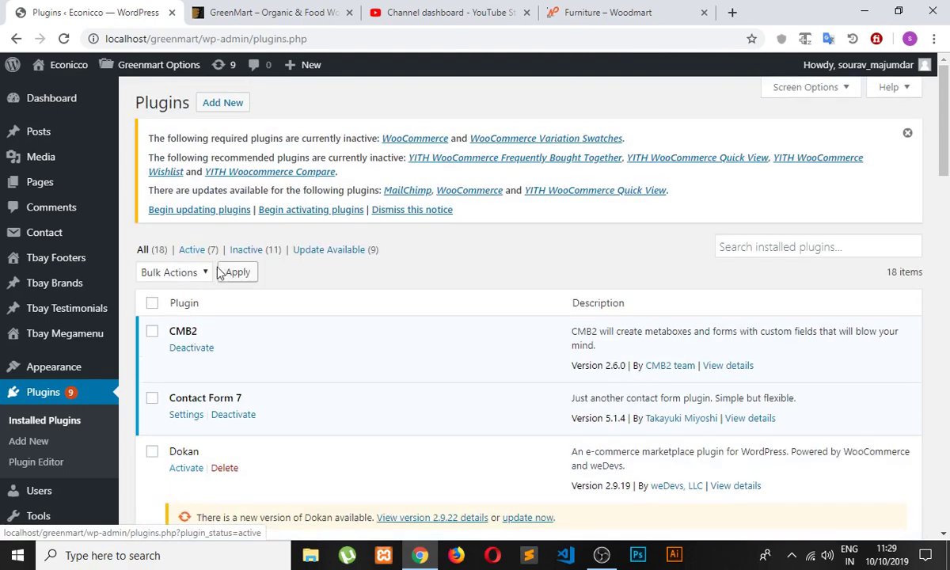
Activate all selected WooCommerce and YITH plugins with a bulk action.
{"action": "left_click", "coordinate": [204, 271]}
{"action": "left_click", "coordinate": [176, 305]}
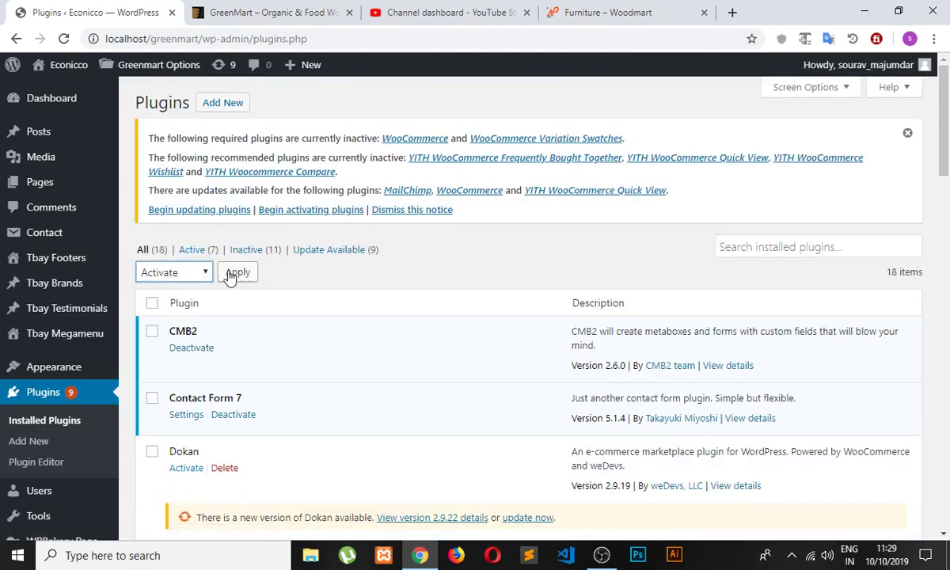
{"action": "left_click", "coordinate": [236, 273]}
{"action": "scroll", "coordinate": [356, 268], "scroll_direction": "down", "scroll_amount": 2}
{"action": "scroll", "coordinate": [357, 269], "scroll_direction": "up", "scroll_amount": 2}
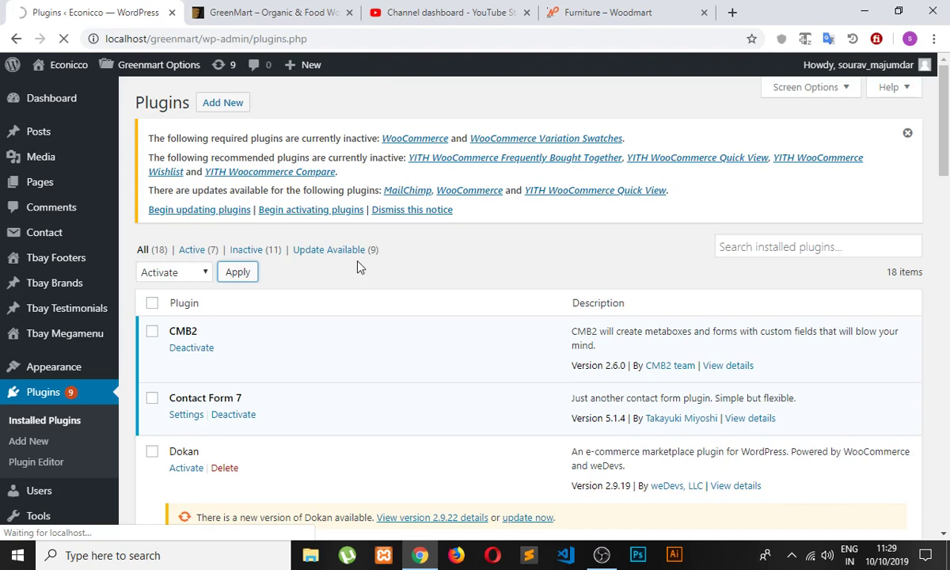
{"action": "scroll", "coordinate": [250, 301], "scroll_direction": "down", "scroll_amount": 7}
{"action": "scroll", "coordinate": [244, 311], "scroll_direction": "up", "scroll_amount": 6}
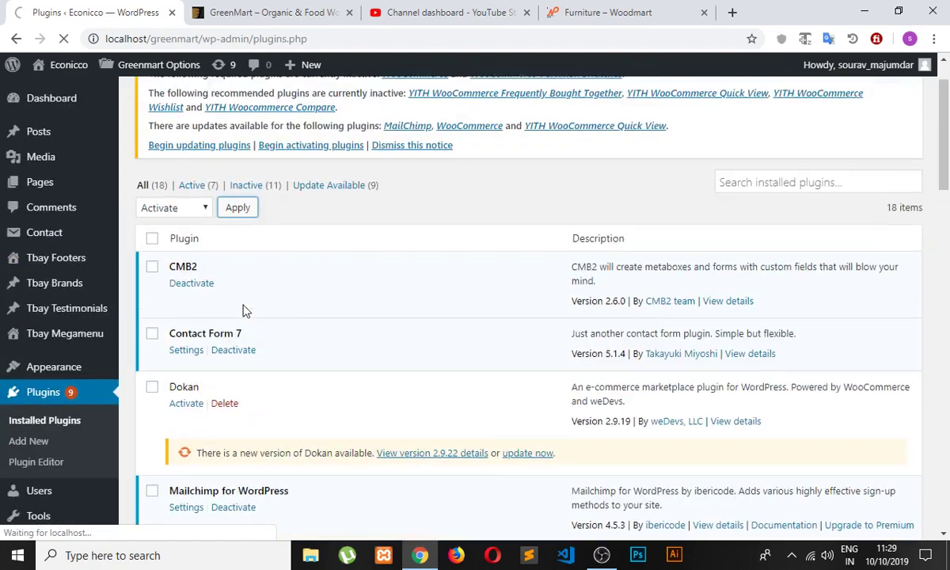
{"action": "scroll", "coordinate": [244, 311], "scroll_direction": "up", "scroll_amount": 1}
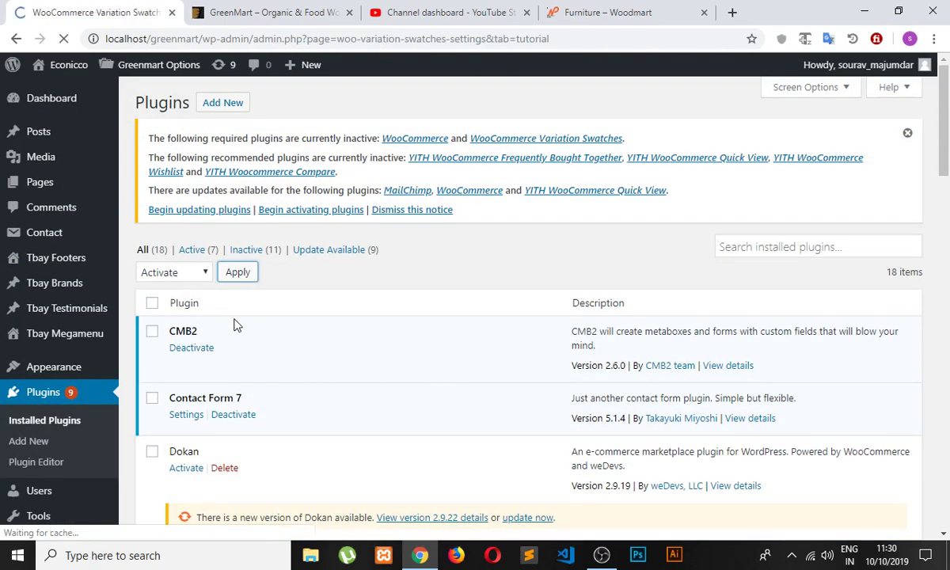
Look through the feature tutorials on the variation swatches settings page.
{"action": "scroll", "coordinate": [234, 325], "scroll_direction": "down", "scroll_amount": 10}
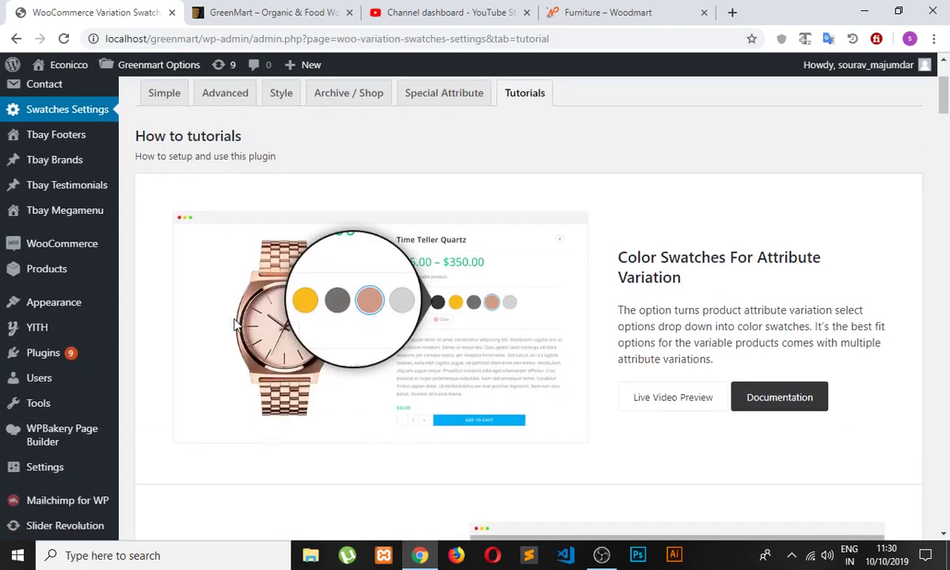
{"action": "scroll", "coordinate": [488, 400], "scroll_direction": "down", "scroll_amount": 10}
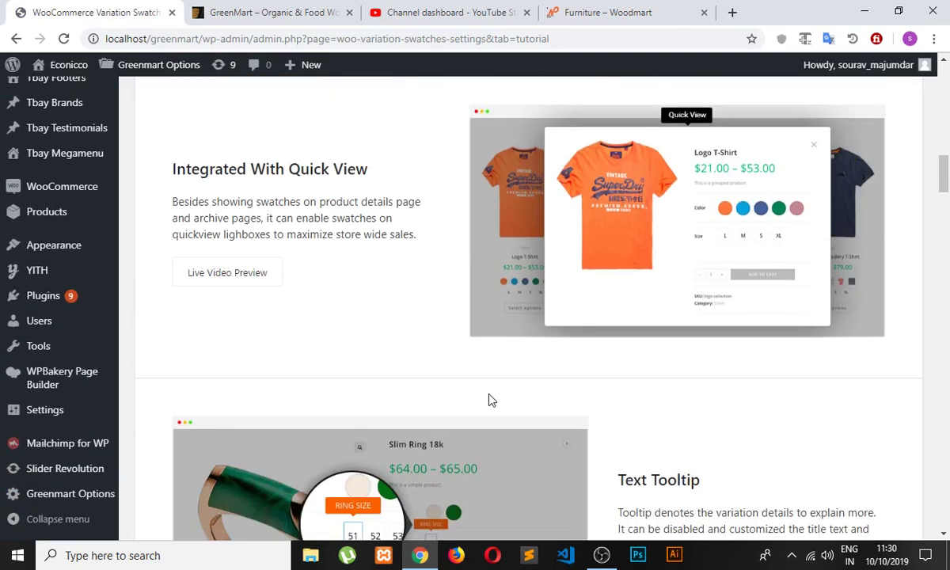
Leave the swatches tutorials for the WordPress dashboard and dismiss the notice about available plugin updates.
{"action": "scroll", "coordinate": [488, 404], "scroll_direction": "down", "scroll_amount": 10}
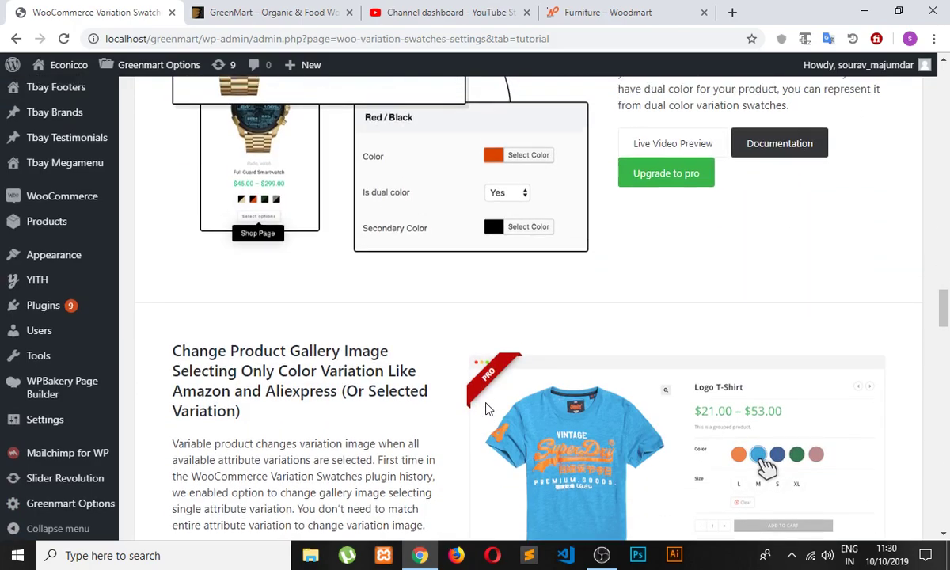
{"action": "scroll", "coordinate": [487, 408], "scroll_direction": "up", "scroll_amount": 6}
{"action": "scroll", "coordinate": [487, 409], "scroll_direction": "up", "scroll_amount": 15}
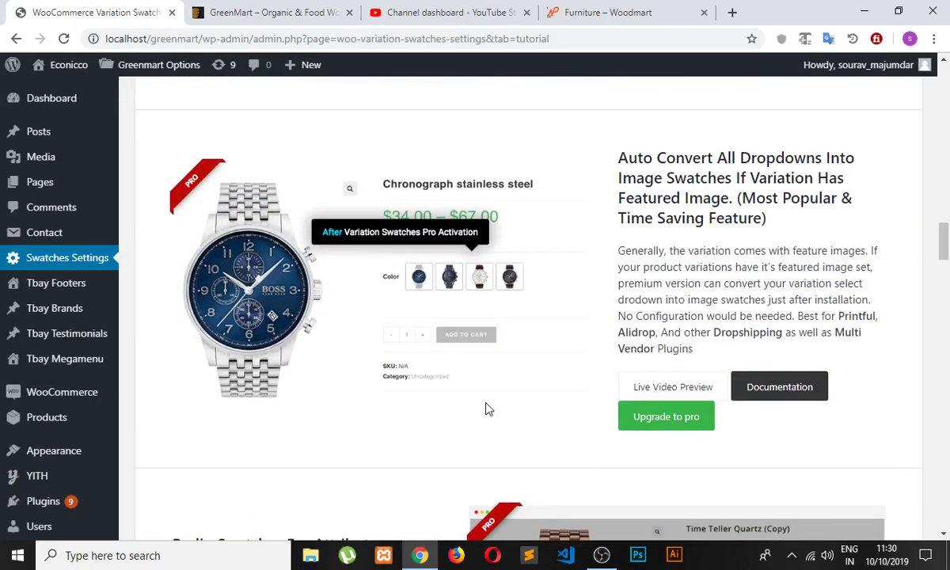
{"action": "scroll", "coordinate": [487, 408], "scroll_direction": "up", "scroll_amount": 5}
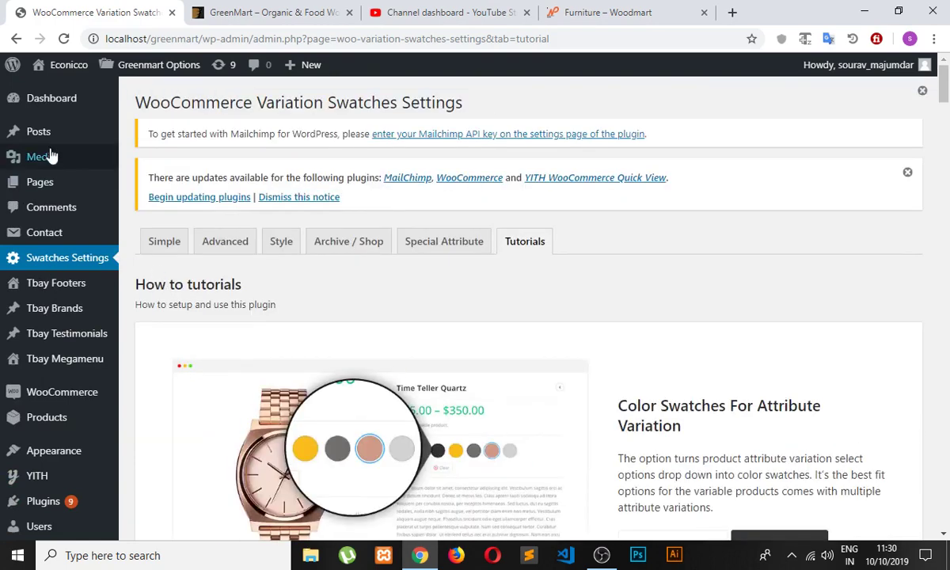
{"action": "left_click", "coordinate": [69, 96]}
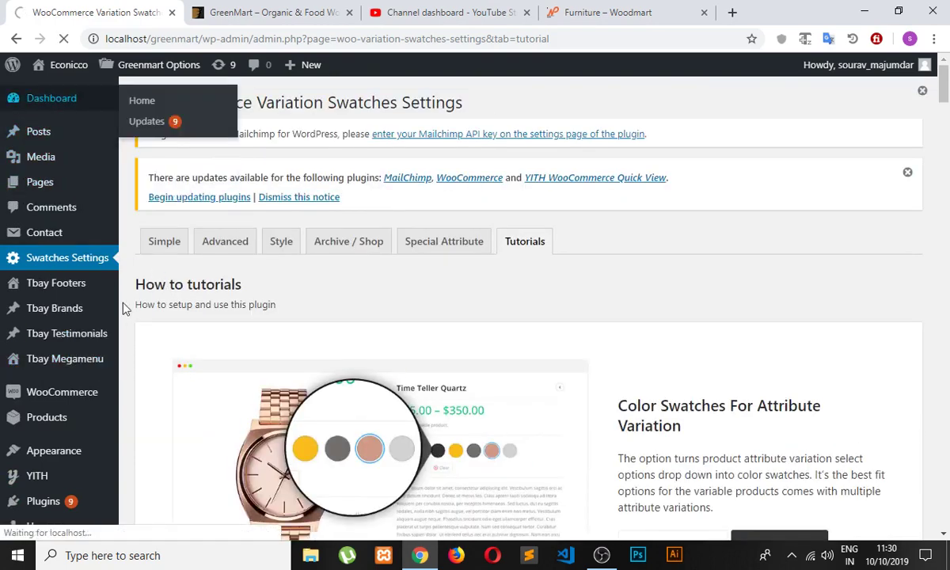
{"action": "mouse_move", "coordinate": [115, 293]}
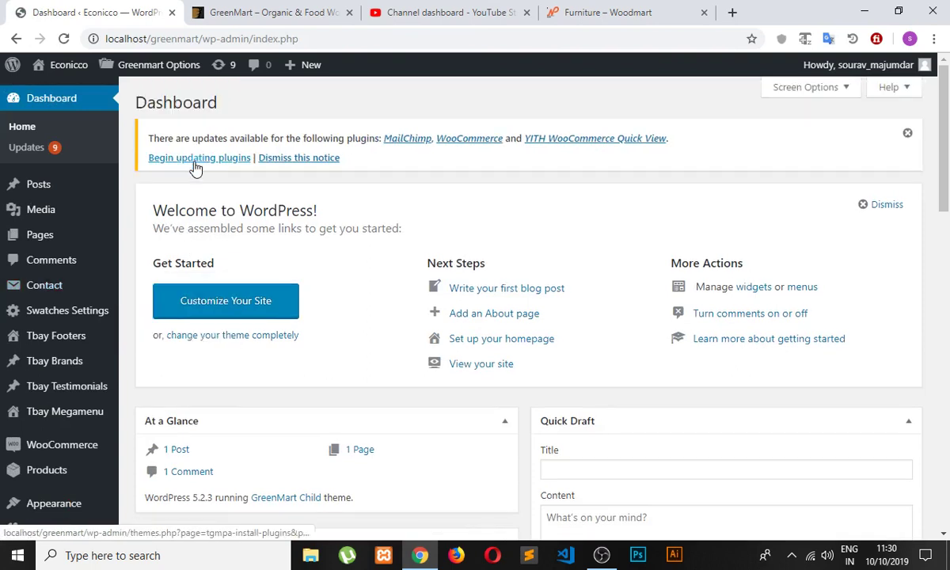
{"action": "left_click", "coordinate": [318, 165]}
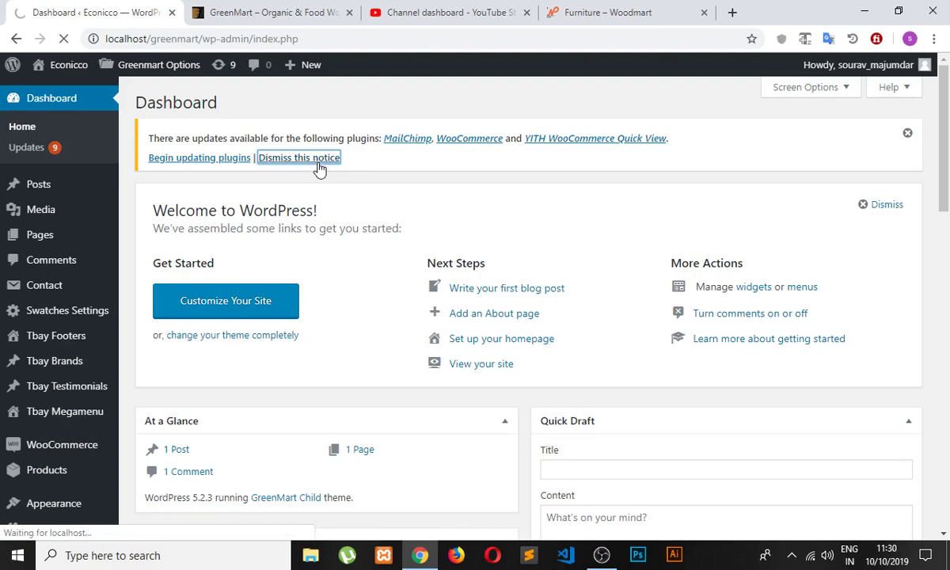
Look through the admin menu entries and their submenus, including Contact, the Tbay items, Products, Appearance and Greenmart Options.
{"action": "mouse_move", "coordinate": [88, 208]}
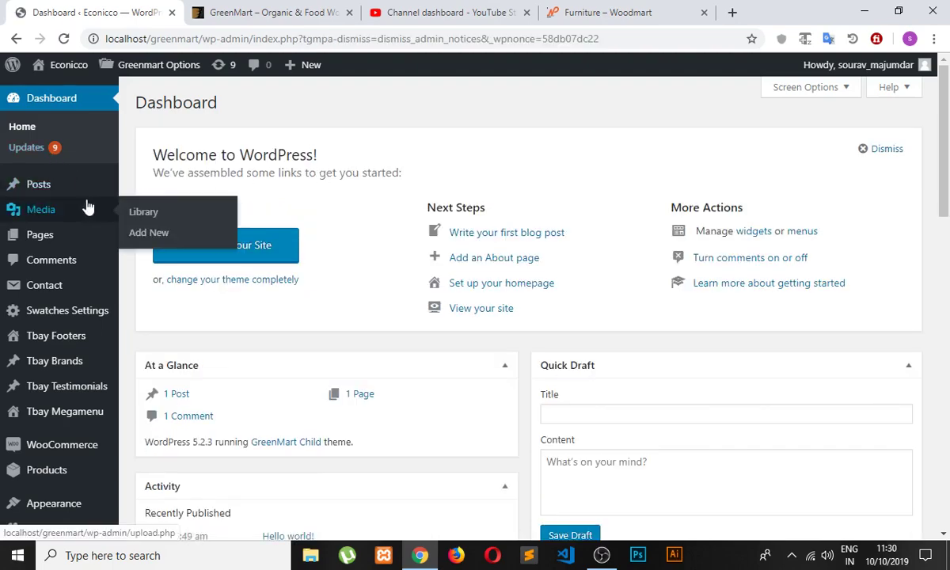
{"action": "scroll", "coordinate": [88, 207], "scroll_direction": "down", "scroll_amount": 6}
{"action": "scroll", "coordinate": [96, 212], "scroll_direction": "up", "scroll_amount": 6}
{"action": "scroll", "coordinate": [83, 229], "scroll_direction": "down", "scroll_amount": 2}
{"action": "mouse_move", "coordinate": [72, 190]}
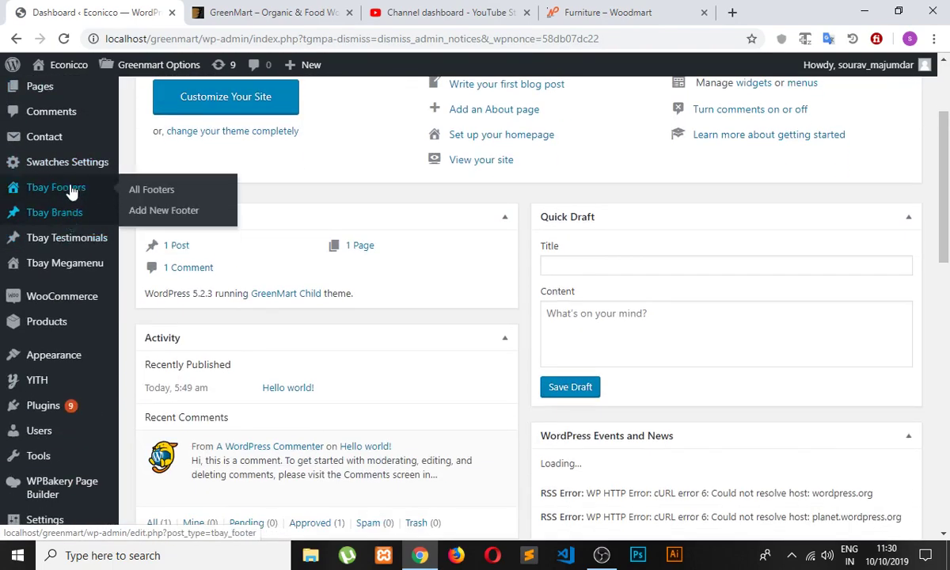
{"action": "scroll", "coordinate": [71, 190], "scroll_direction": "down", "scroll_amount": 2}
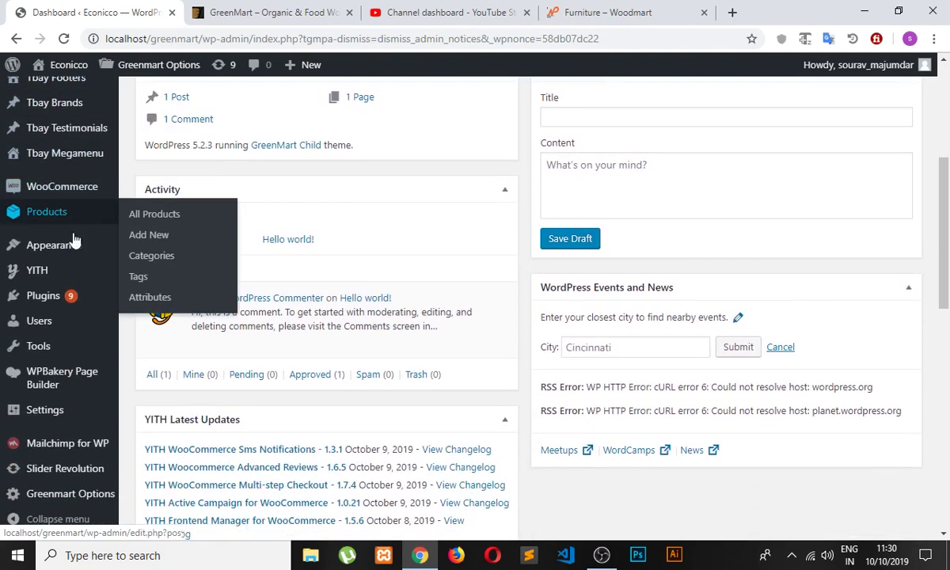
{"action": "mouse_move", "coordinate": [77, 250]}
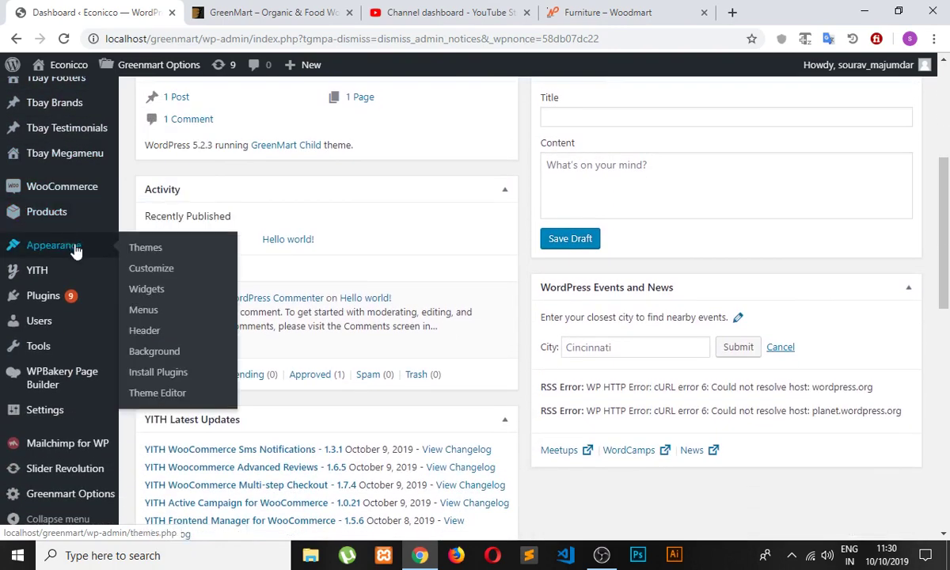
{"action": "scroll", "coordinate": [63, 340], "scroll_direction": "down", "scroll_amount": 3}
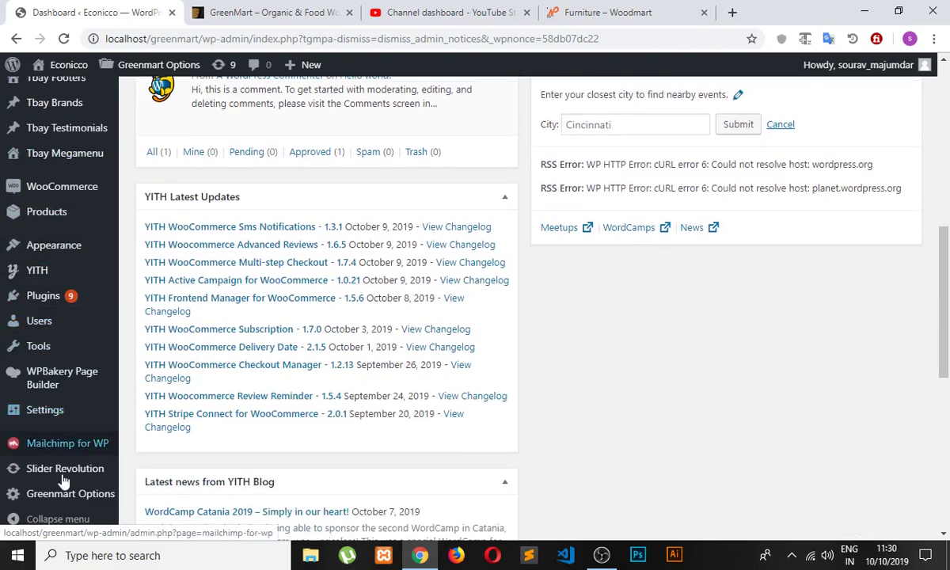
{"action": "mouse_move", "coordinate": [69, 497]}
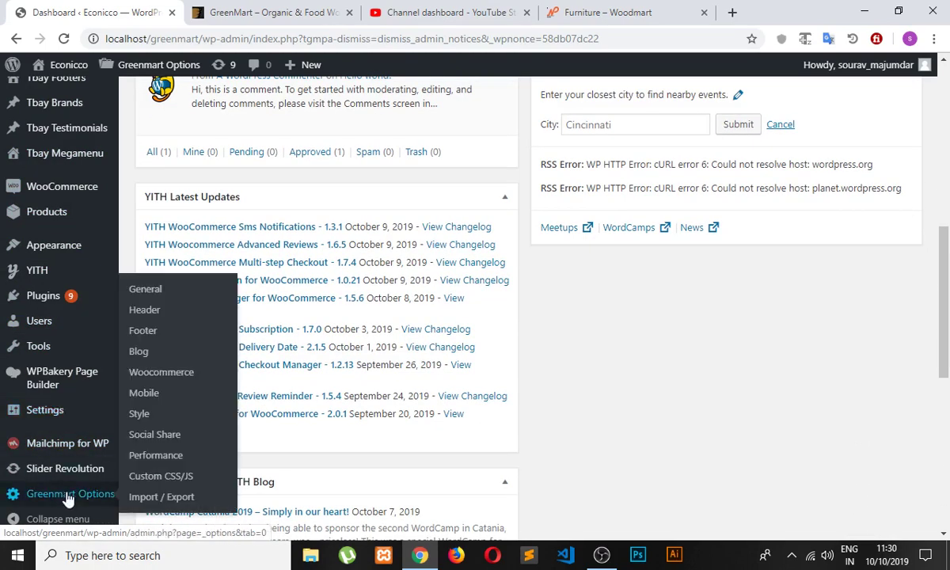
{"action": "scroll", "coordinate": [46, 132], "scroll_direction": "up", "scroll_amount": 4}
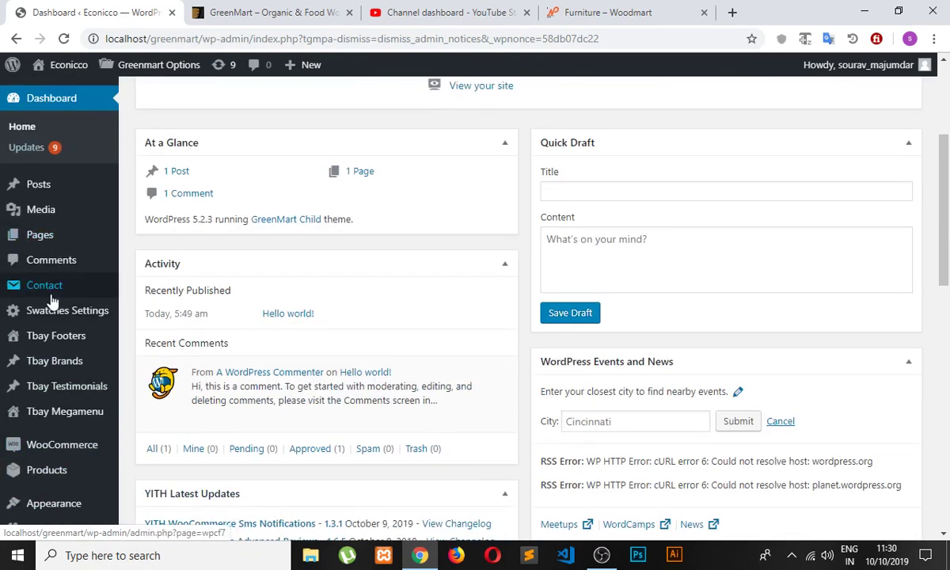
{"action": "scroll", "coordinate": [51, 308], "scroll_direction": "down", "scroll_amount": 1}
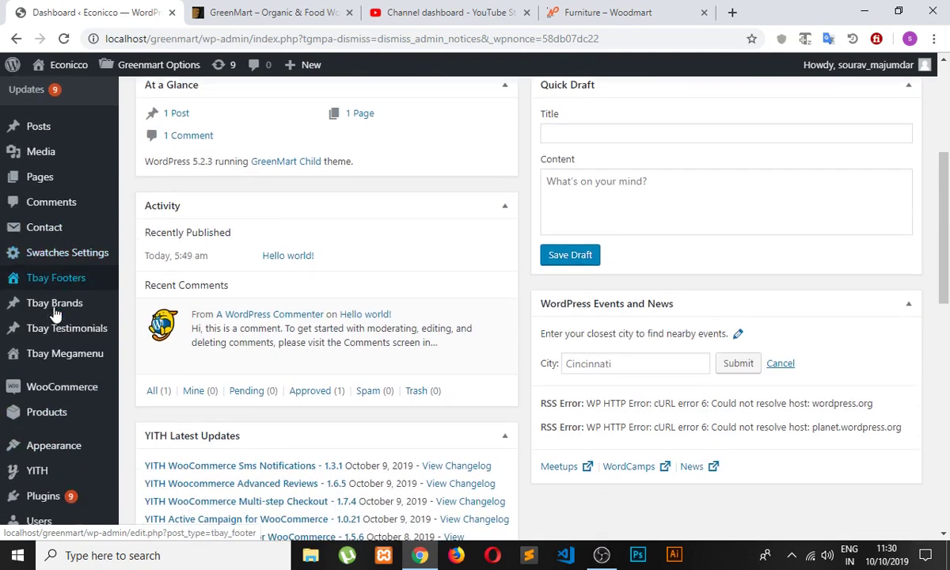
{"action": "mouse_move", "coordinate": [69, 338]}
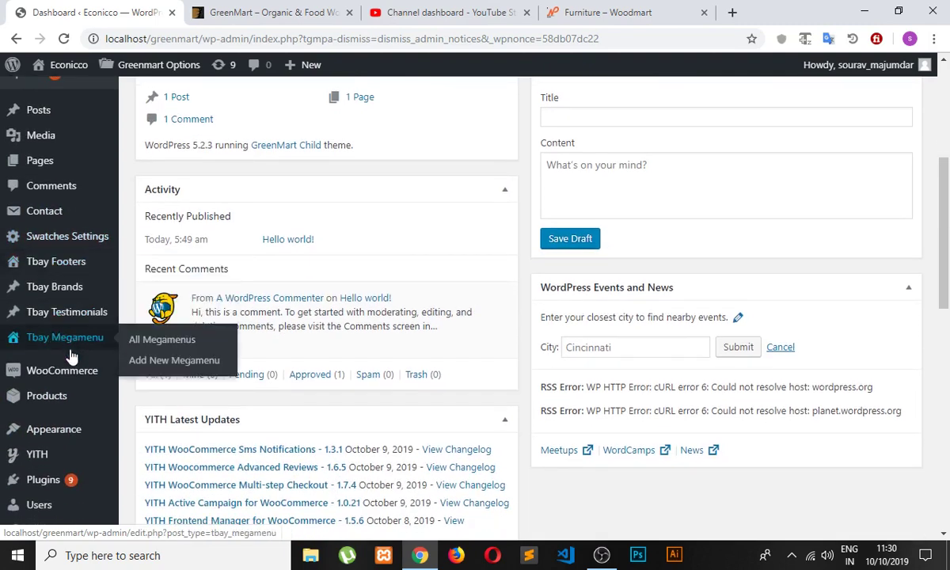
{"action": "mouse_move", "coordinate": [64, 393]}
{"action": "mouse_move", "coordinate": [61, 426]}
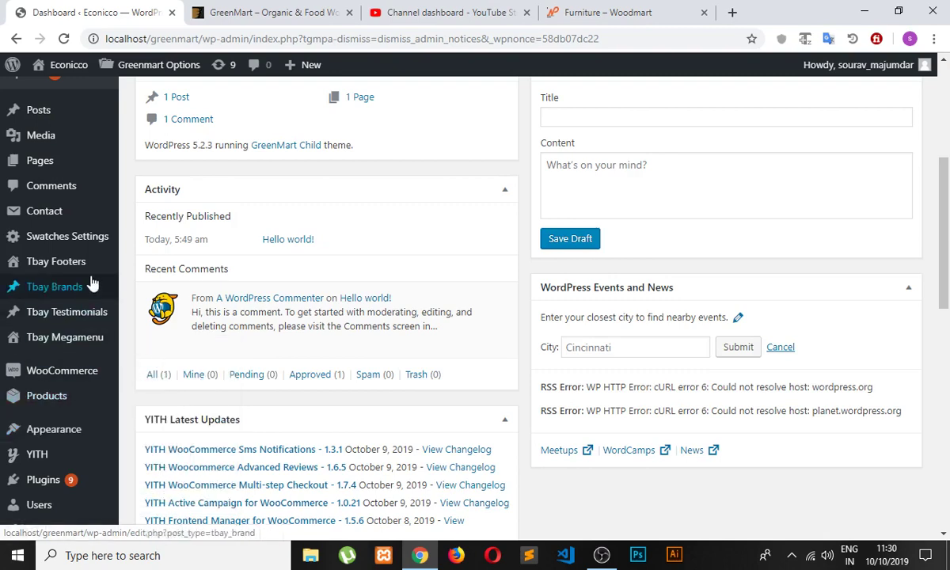
{"action": "scroll", "coordinate": [79, 223], "scroll_direction": "up", "scroll_amount": 4}
{"action": "mouse_move", "coordinate": [31, 283]}
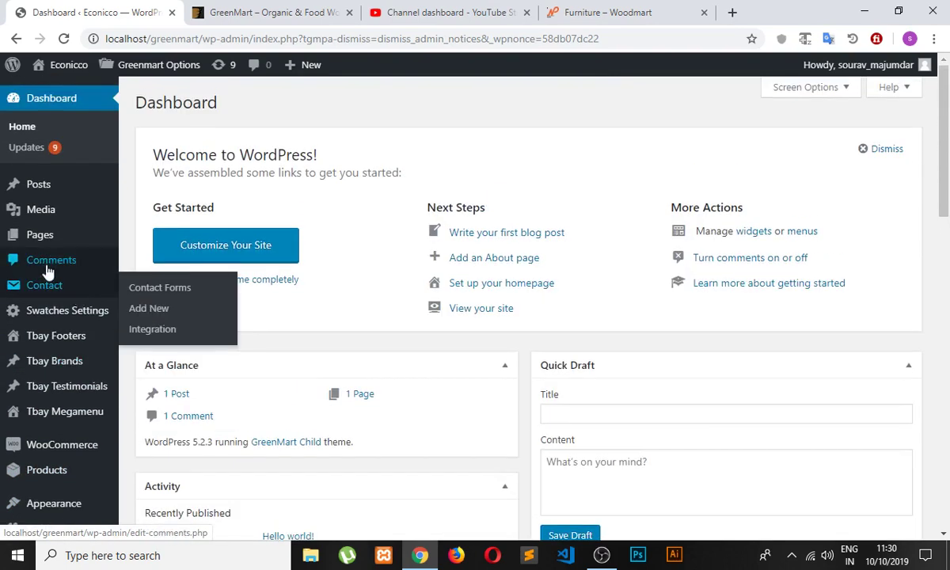
{"action": "scroll", "coordinate": [80, 348], "scroll_direction": "down", "scroll_amount": 1}
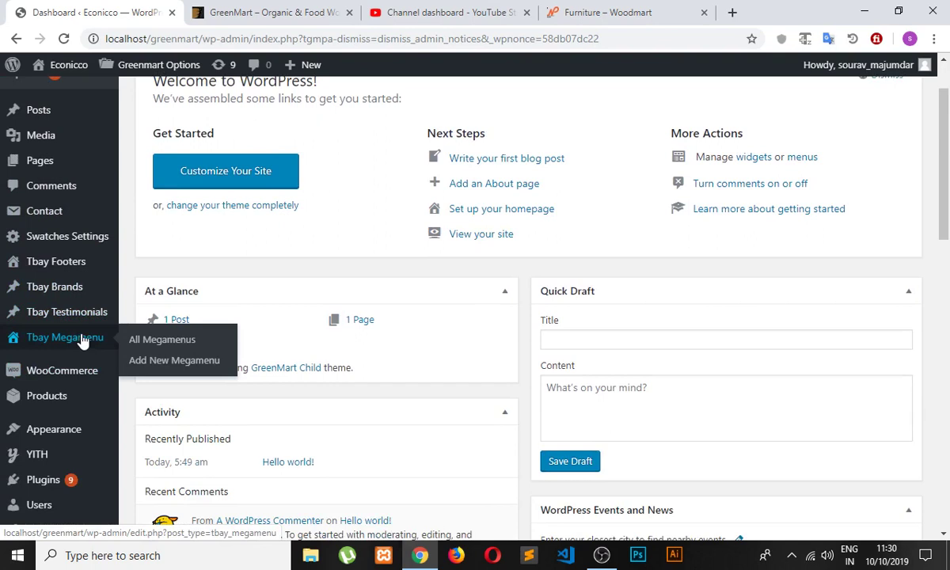
{"action": "mouse_move", "coordinate": [74, 293]}
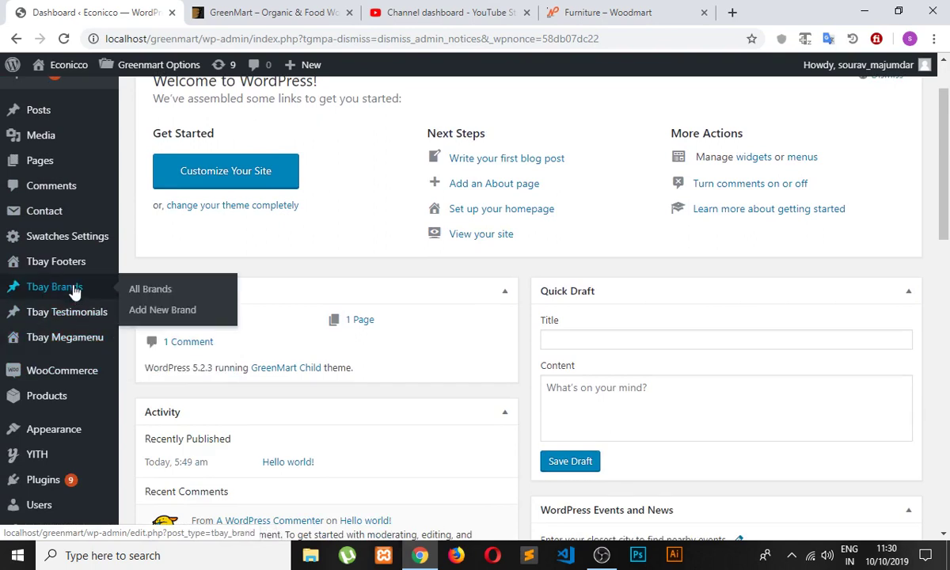
Open the list of all Tbay brands to check its contents.
{"action": "left_click", "coordinate": [74, 292]}
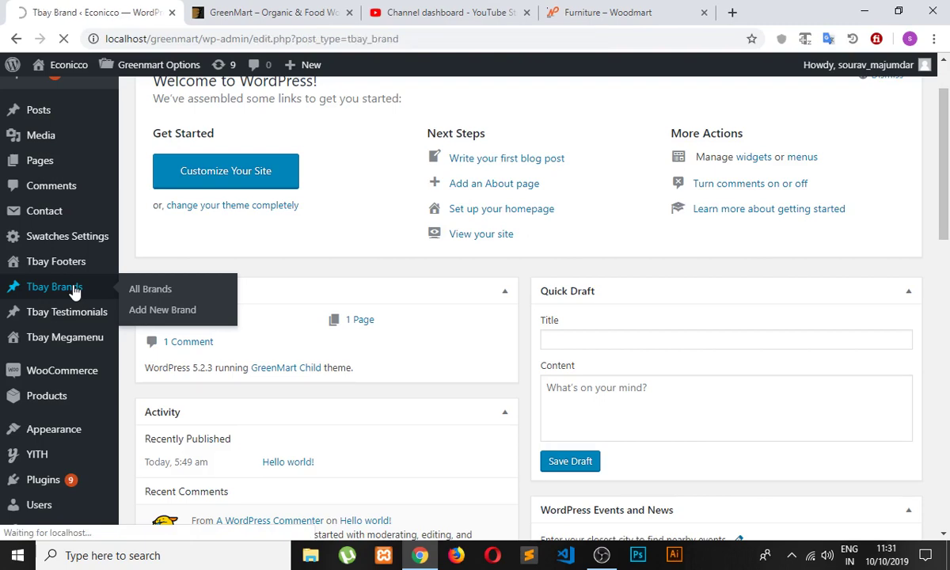
{"action": "scroll", "coordinate": [225, 267], "scroll_direction": "down", "scroll_amount": 1}
{"action": "scroll", "coordinate": [57, 100], "scroll_direction": "up", "scroll_amount": 1}
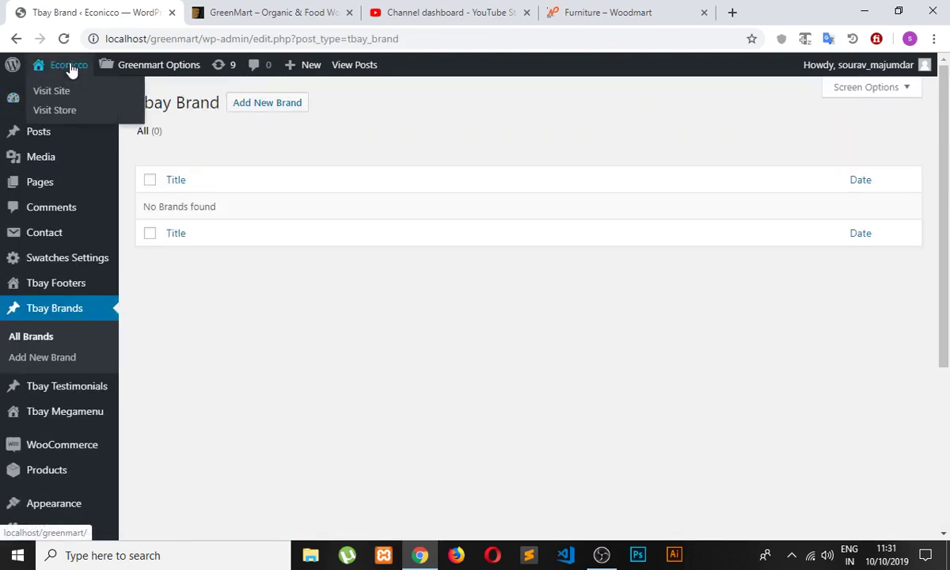
Open the Econicco site's front end in a new tab and review how its homepage looks.
{"action": "right_click", "coordinate": [72, 68]}
{"action": "left_click", "coordinate": [85, 75]}
{"action": "left_click", "coordinate": [219, 16]}
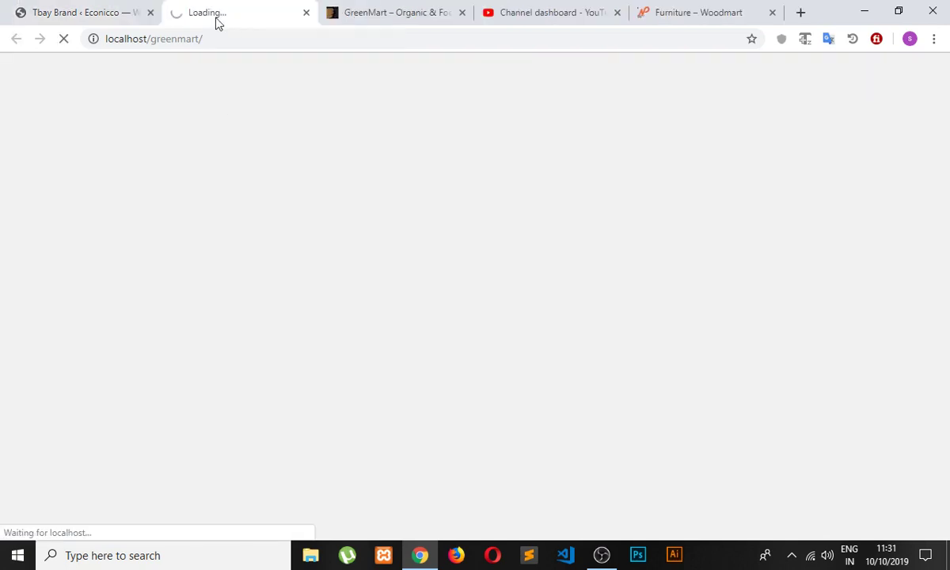
{"action": "left_click", "coordinate": [101, 16]}
{"action": "scroll", "coordinate": [63, 244], "scroll_direction": "down", "scroll_amount": 3}
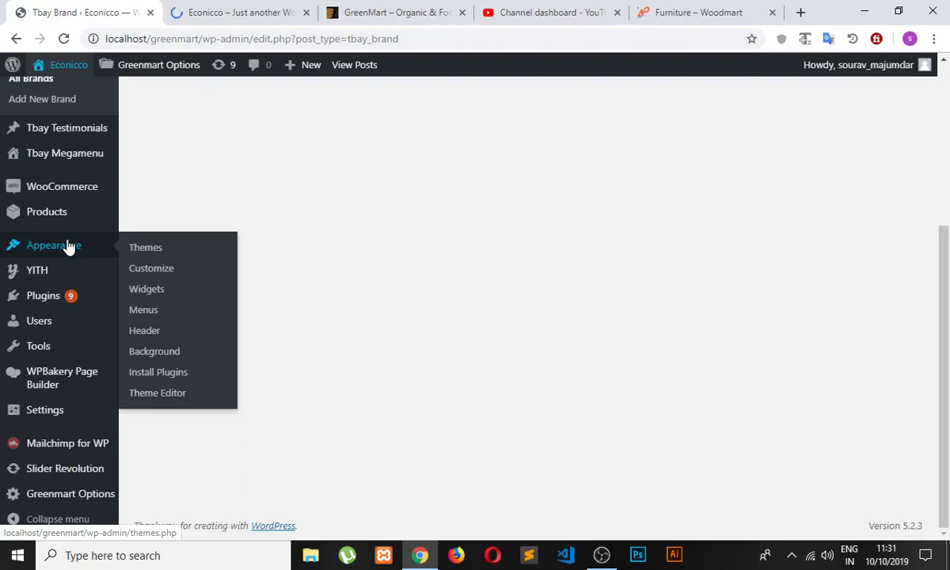
{"action": "left_click", "coordinate": [220, 14]}
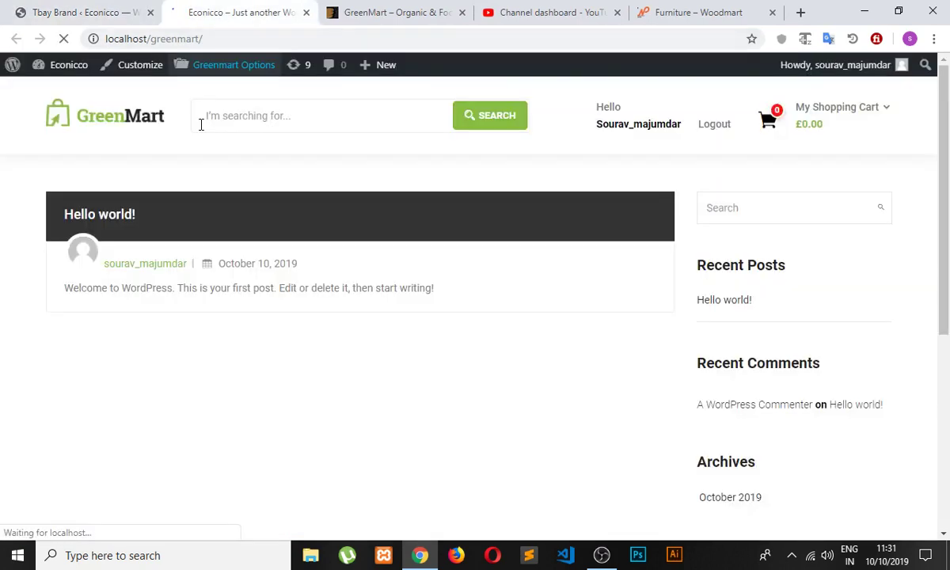
{"action": "scroll", "coordinate": [577, 282], "scroll_direction": "down", "scroll_amount": 4}
{"action": "scroll", "coordinate": [439, 287], "scroll_direction": "up", "scroll_amount": 4}
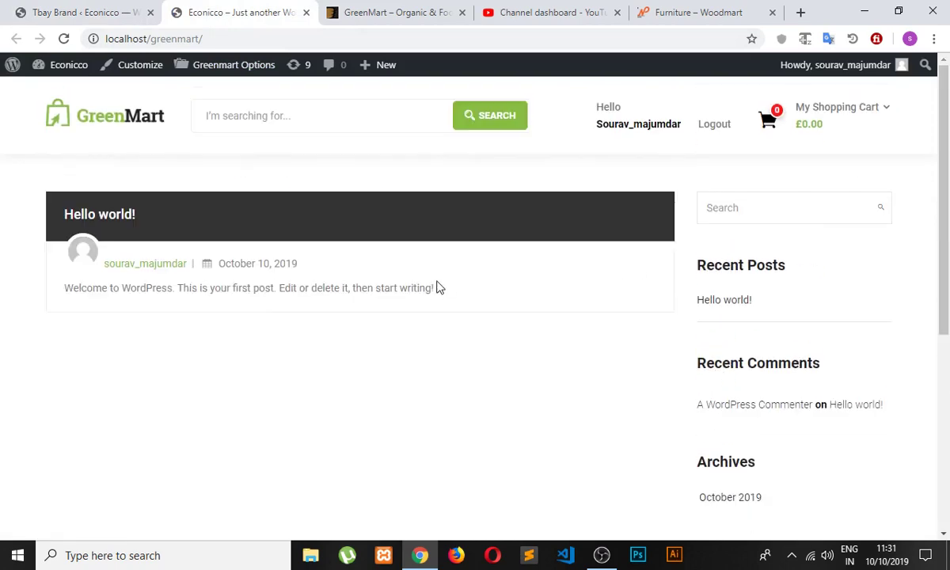
Return to the WordPress admin and open the Tbay Demo Import tool.
{"action": "left_click", "coordinate": [106, 16]}
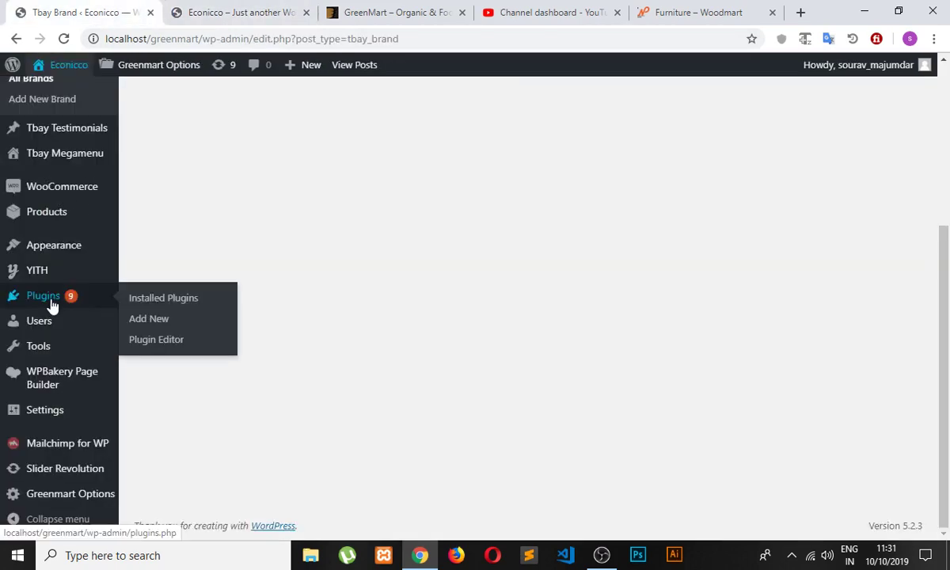
{"action": "scroll", "coordinate": [37, 285], "scroll_direction": "up", "scroll_amount": 3}
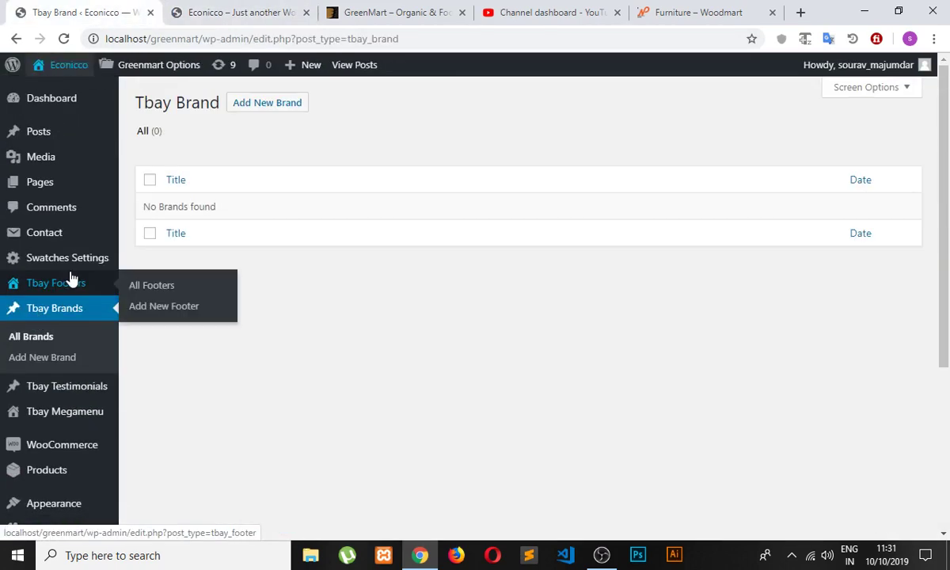
{"action": "scroll", "coordinate": [72, 279], "scroll_direction": "down", "scroll_amount": 3}
{"action": "scroll", "coordinate": [71, 279], "scroll_direction": "up", "scroll_amount": 3}
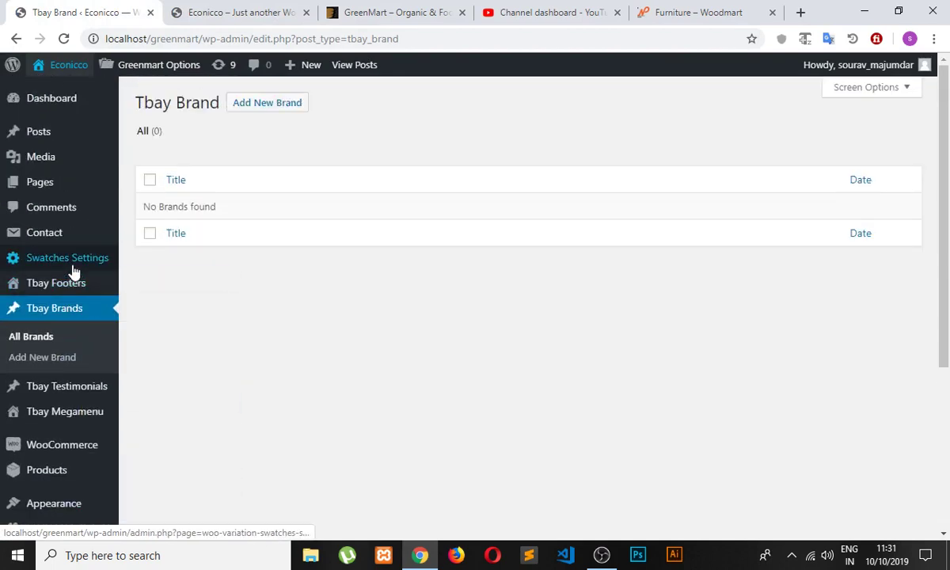
{"action": "scroll", "coordinate": [44, 292], "scroll_direction": "down", "scroll_amount": 2}
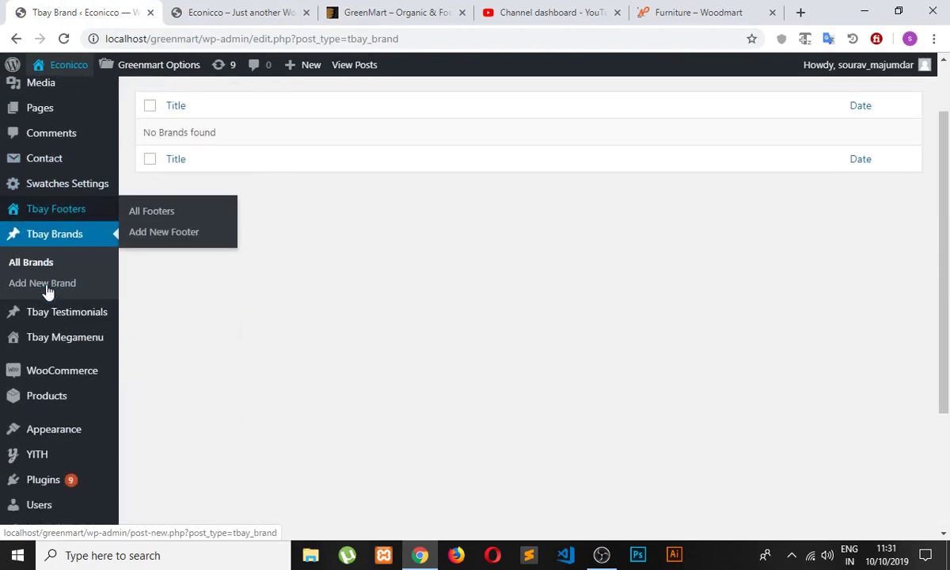
{"action": "scroll", "coordinate": [50, 292], "scroll_direction": "down", "scroll_amount": 2}
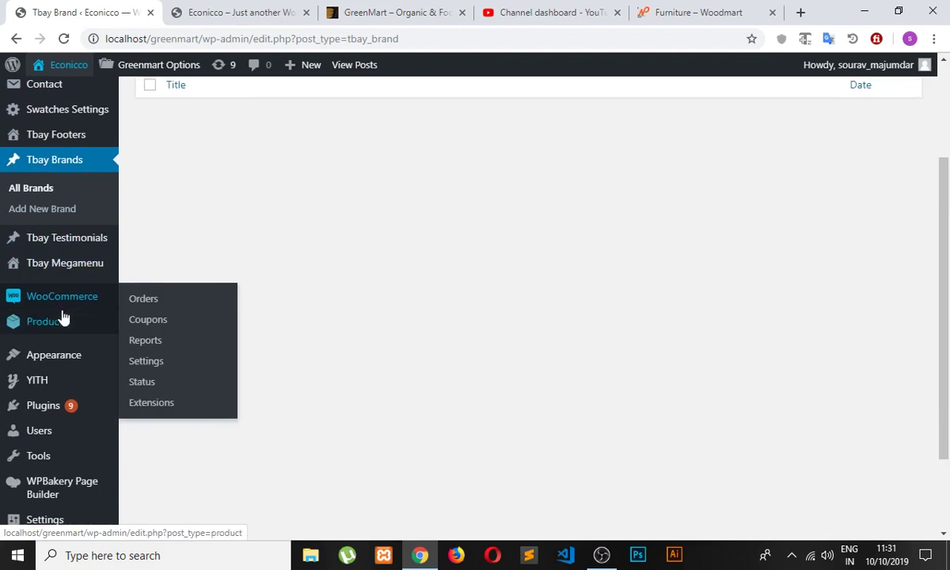
{"action": "mouse_move", "coordinate": [66, 321]}
{"action": "scroll", "coordinate": [79, 323], "scroll_direction": "down", "scroll_amount": 3}
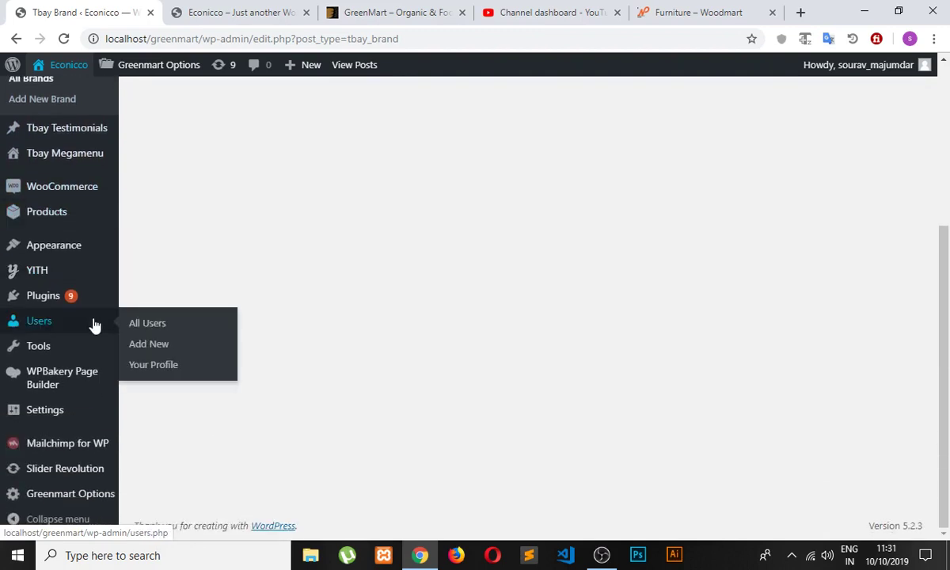
{"action": "mouse_move", "coordinate": [79, 342]}
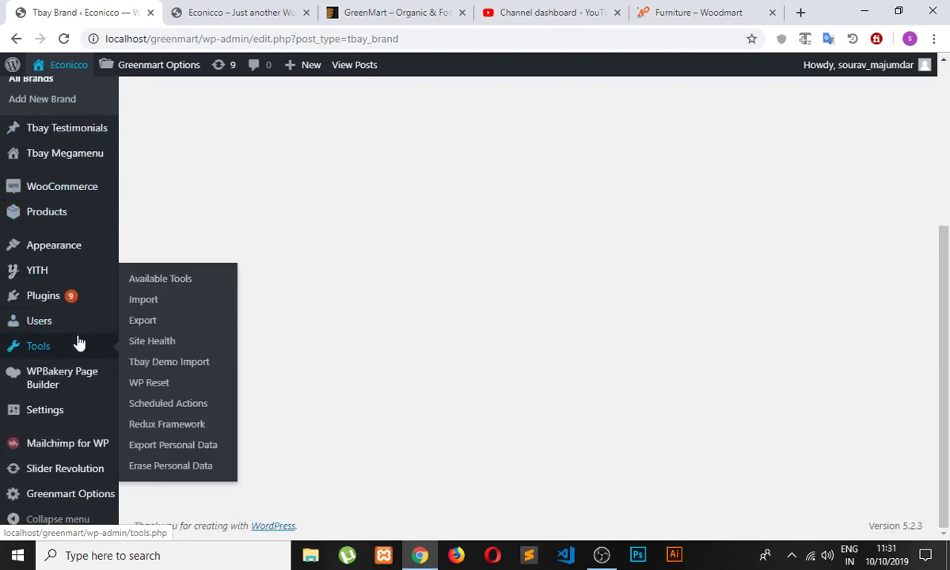
{"action": "left_click", "coordinate": [163, 368]}
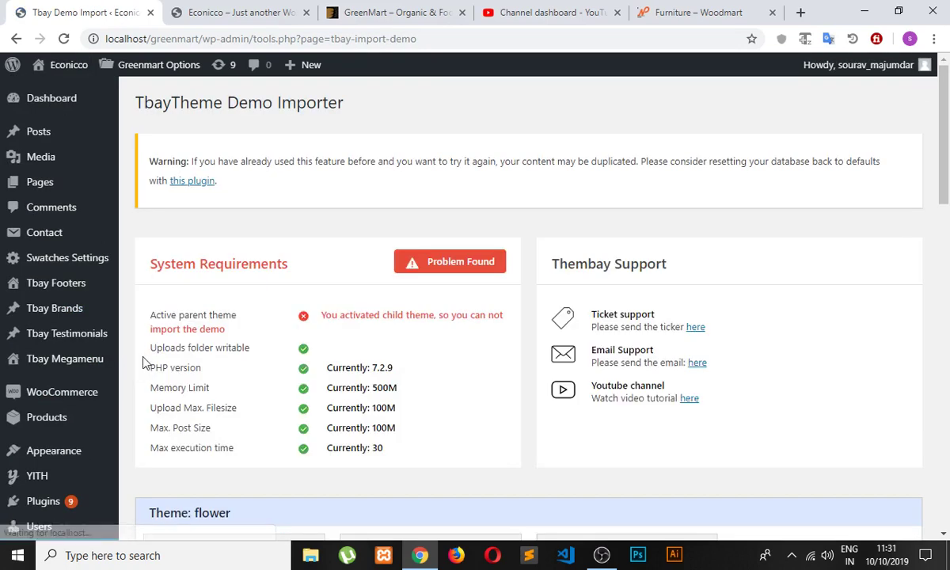
Examine the demo importer's system requirements and the flower and health demo themes on offer.
{"action": "scroll", "coordinate": [283, 375], "scroll_direction": "down", "scroll_amount": 4}
{"action": "scroll", "coordinate": [283, 375], "scroll_direction": "up", "scroll_amount": 1}
{"action": "scroll", "coordinate": [283, 376], "scroll_direction": "up", "scroll_amount": 2}
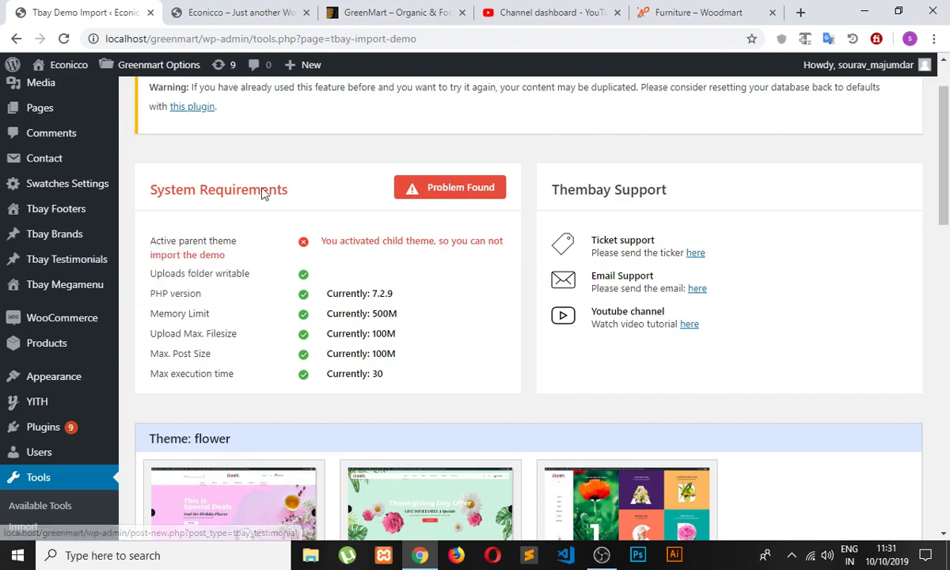
{"action": "scroll", "coordinate": [243, 277], "scroll_direction": "down", "scroll_amount": 1}
{"action": "scroll", "coordinate": [234, 265], "scroll_direction": "up", "scroll_amount": 2}
{"action": "scroll", "coordinate": [71, 230], "scroll_direction": "down", "scroll_amount": 7}
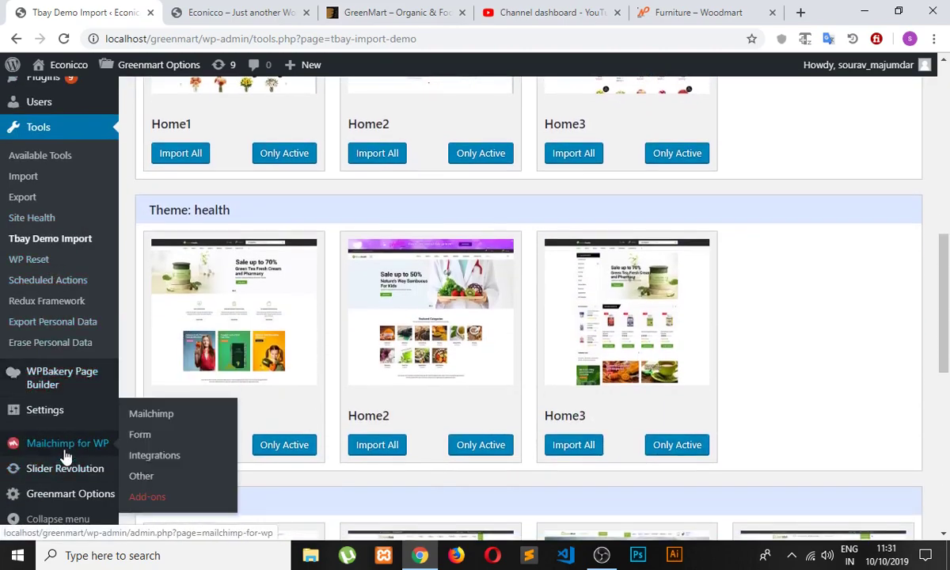
Open the installed themes and activate the parent GreenMart theme in place of GreenMart Child.
{"action": "scroll", "coordinate": [71, 443], "scroll_direction": "down", "scroll_amount": 3}
{"action": "scroll", "coordinate": [76, 412], "scroll_direction": "up", "scroll_amount": 3}
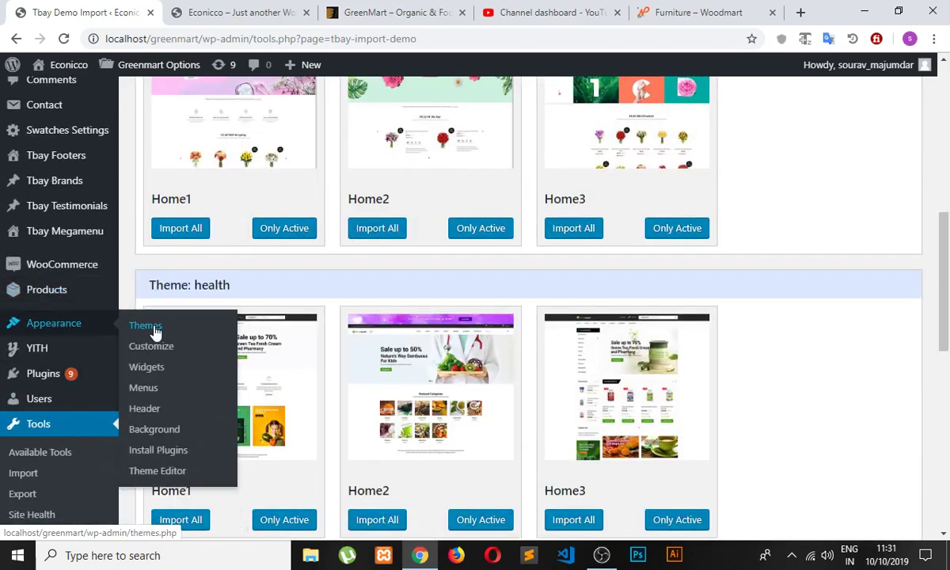
{"action": "left_click", "coordinate": [155, 333]}
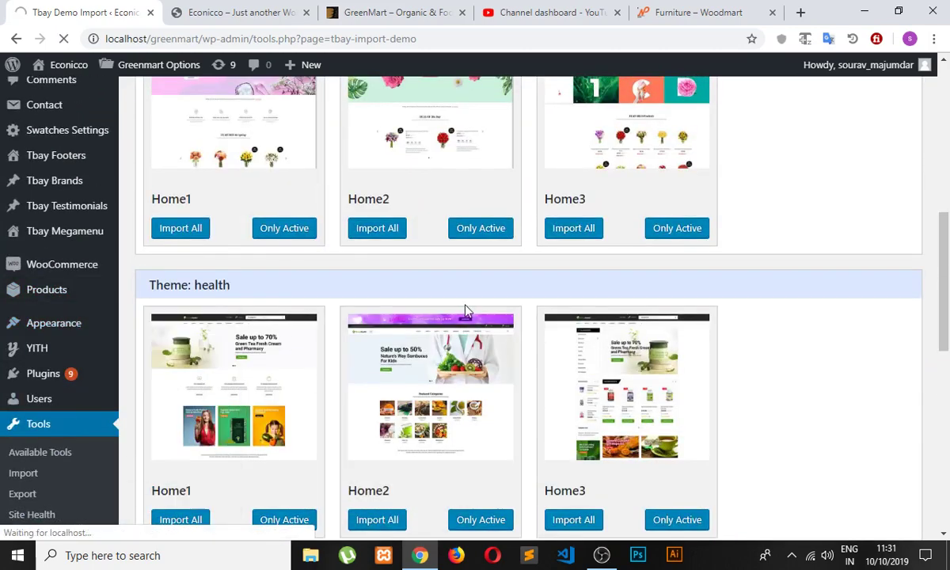
{"action": "scroll", "coordinate": [444, 300], "scroll_direction": "up", "scroll_amount": 5}
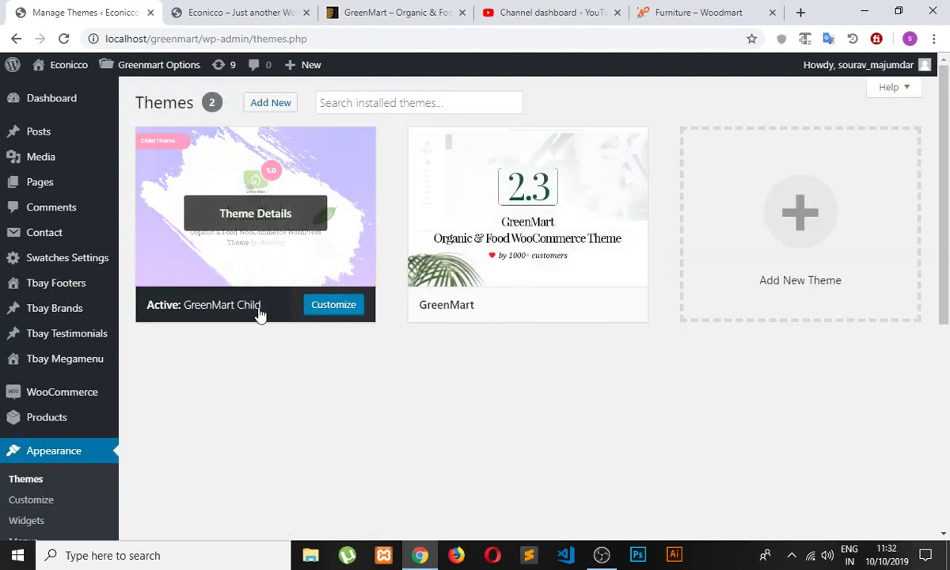
{"action": "left_click", "coordinate": [523, 309]}
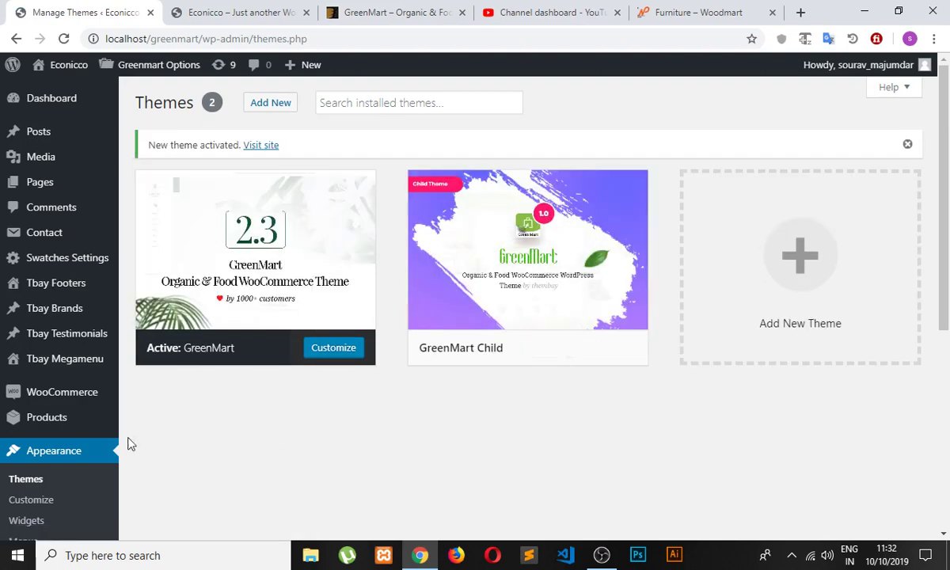
Reopen the Tbay Demo Import tool and recheck its system requirements.
{"action": "scroll", "coordinate": [79, 404], "scroll_direction": "down", "scroll_amount": 3}
{"action": "scroll", "coordinate": [47, 309], "scroll_direction": "down", "scroll_amount": 1}
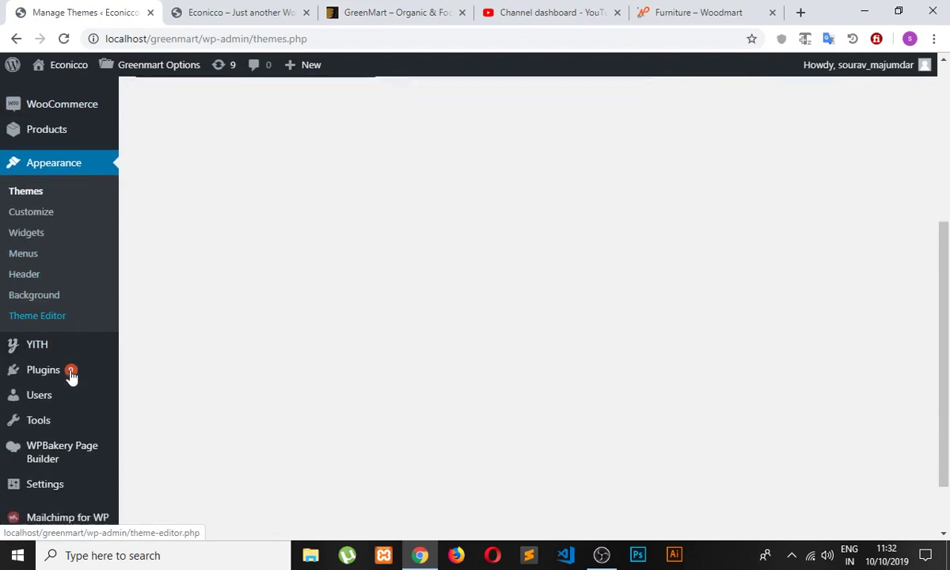
{"action": "mouse_move", "coordinate": [47, 411]}
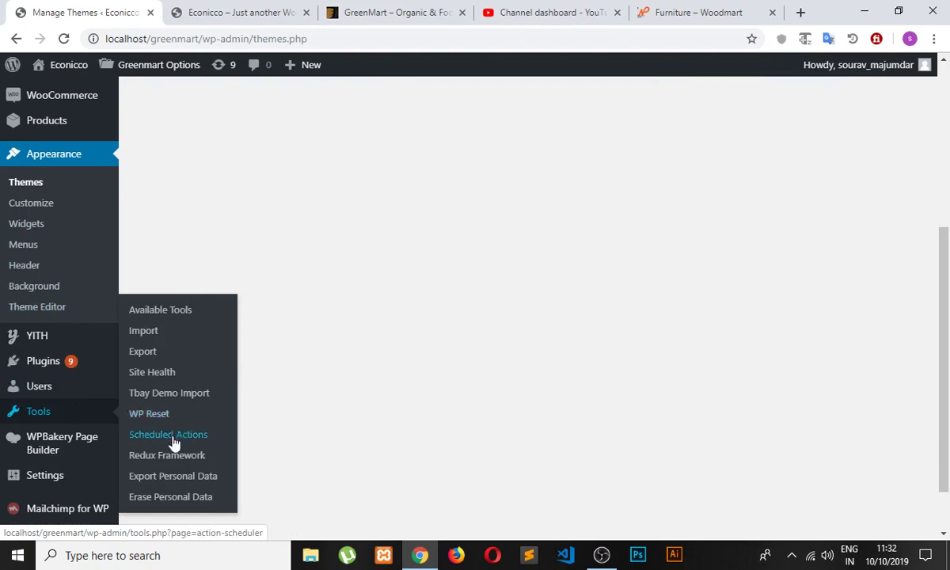
{"action": "left_click", "coordinate": [176, 400]}
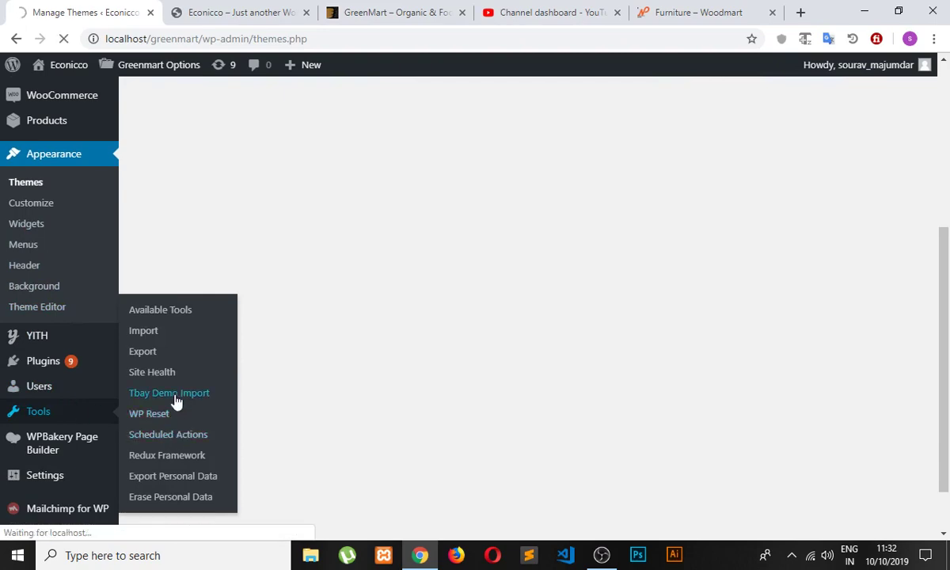
{"action": "scroll", "coordinate": [159, 364], "scroll_direction": "down", "scroll_amount": 3}
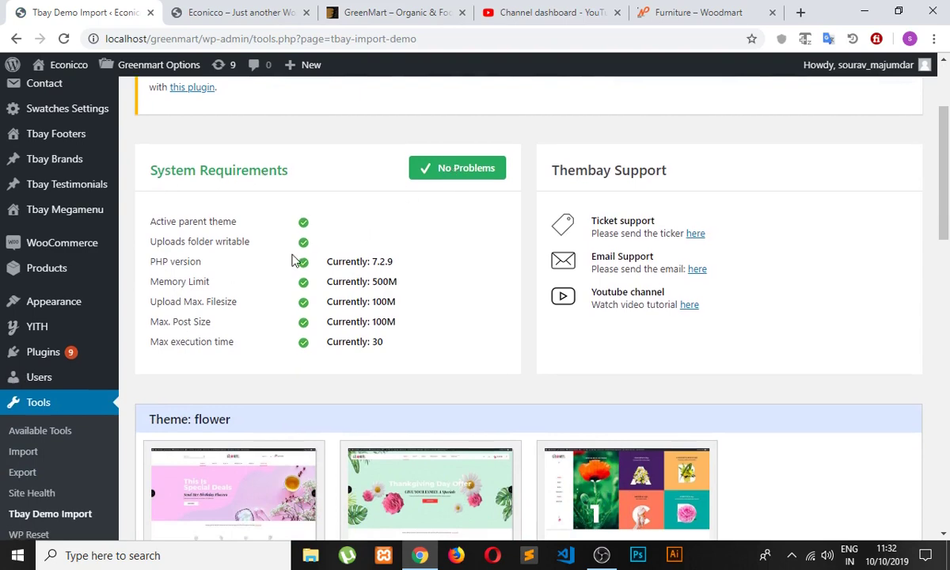
Try to import all data of the organic skin with Home8 set as the default homepage.
{"action": "scroll", "coordinate": [291, 260], "scroll_direction": "down", "scroll_amount": 2}
{"action": "scroll", "coordinate": [319, 256], "scroll_direction": "down", "scroll_amount": 3}
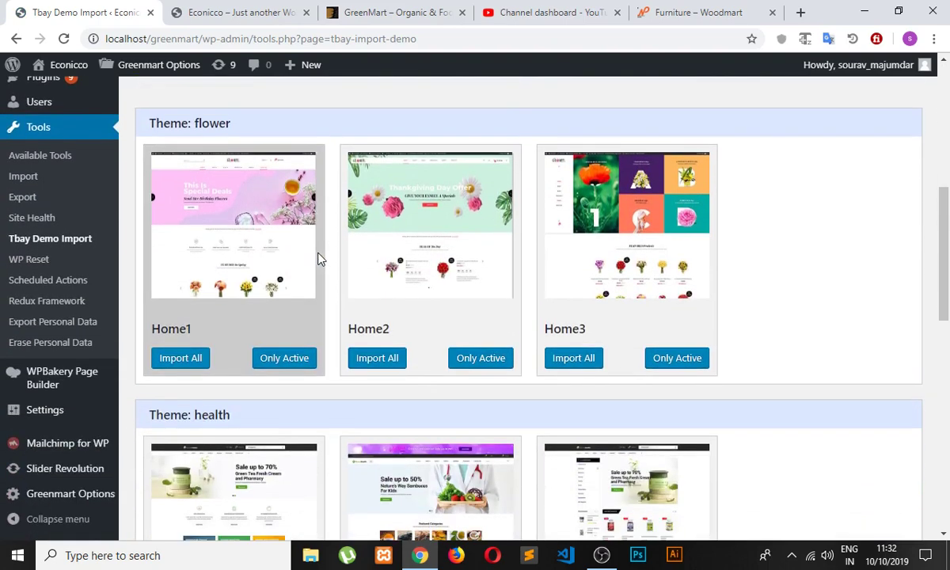
{"action": "scroll", "coordinate": [315, 264], "scroll_direction": "up", "scroll_amount": 1}
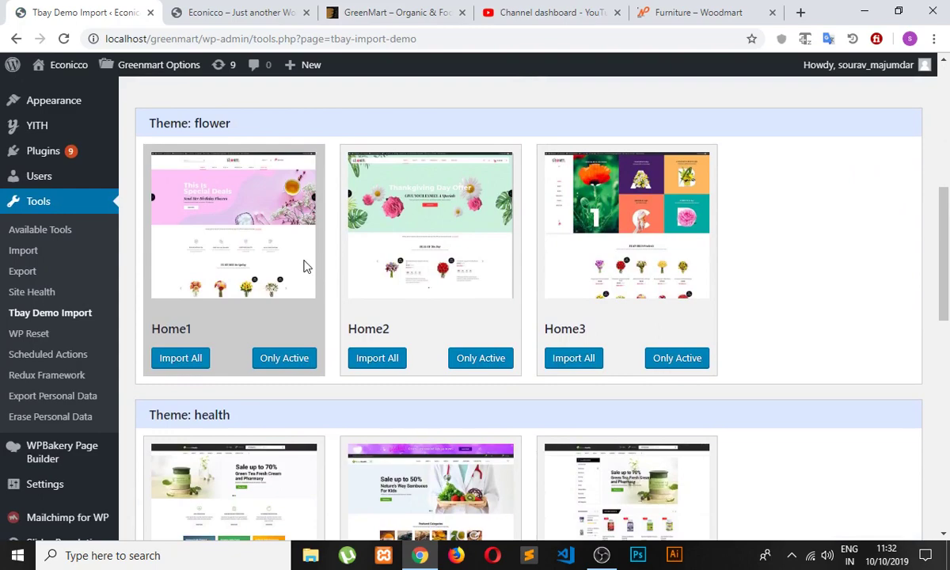
{"action": "scroll", "coordinate": [313, 269], "scroll_direction": "down", "scroll_amount": 2}
{"action": "scroll", "coordinate": [317, 285], "scroll_direction": "down", "scroll_amount": 6}
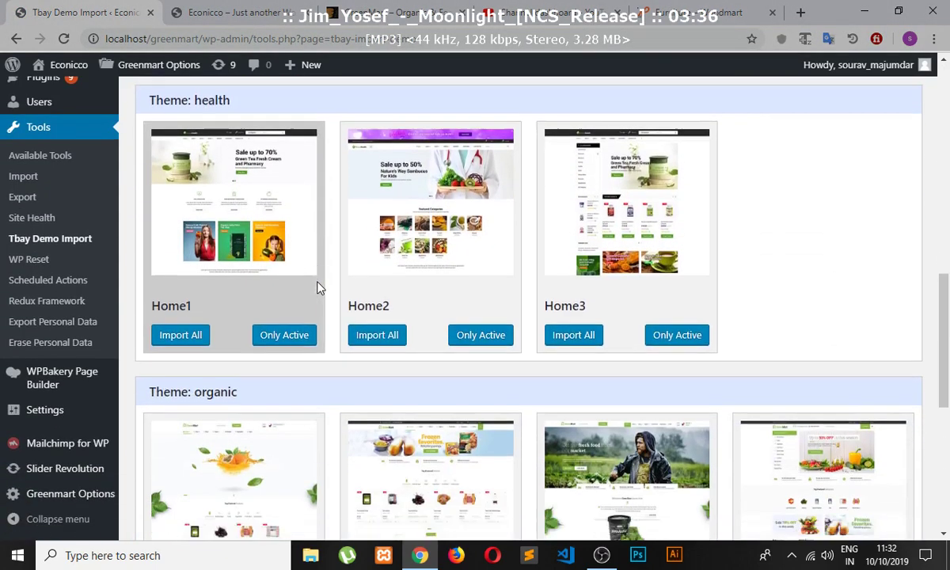
{"action": "scroll", "coordinate": [317, 289], "scroll_direction": "up", "scroll_amount": 1}
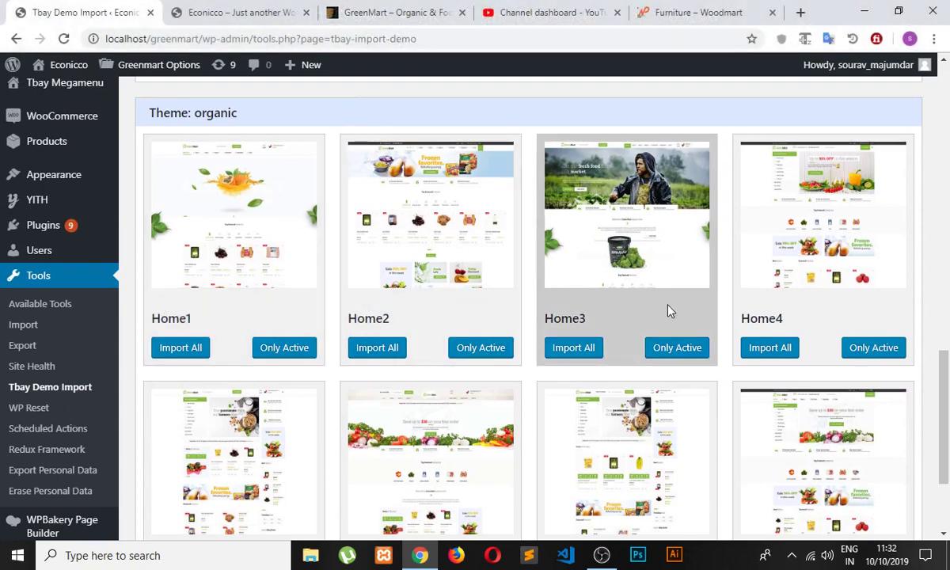
{"action": "scroll", "coordinate": [667, 310], "scroll_direction": "down", "scroll_amount": 2}
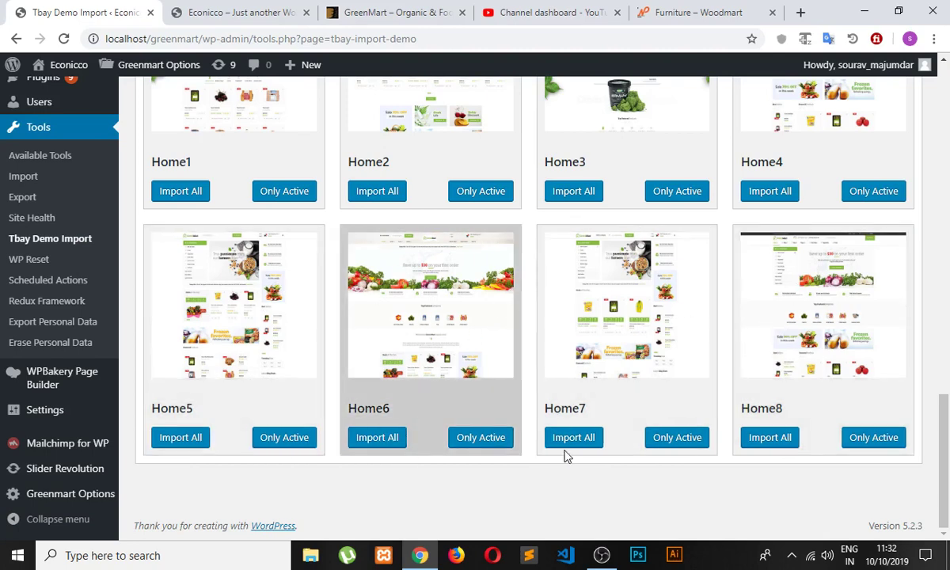
{"action": "left_click", "coordinate": [767, 441]}
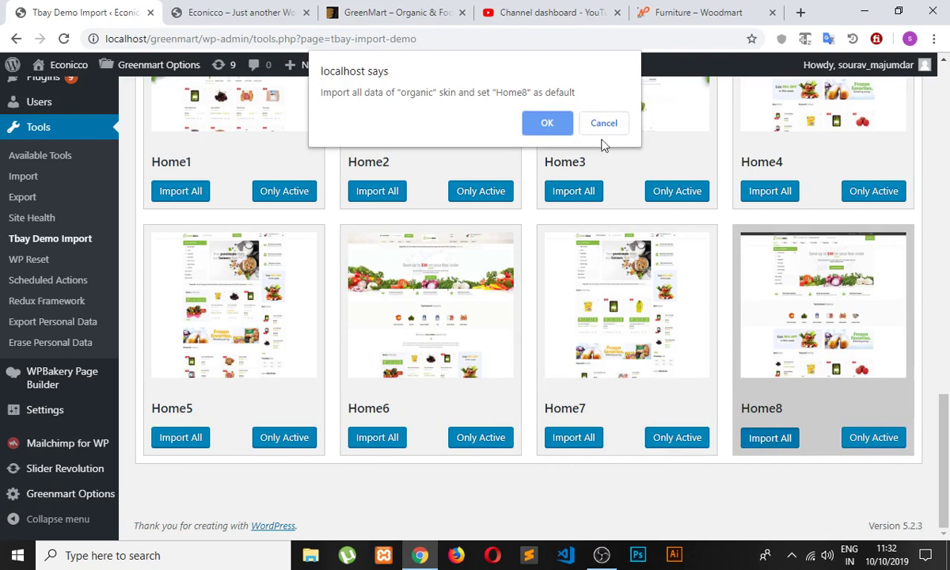
{"action": "left_click", "coordinate": [548, 124]}
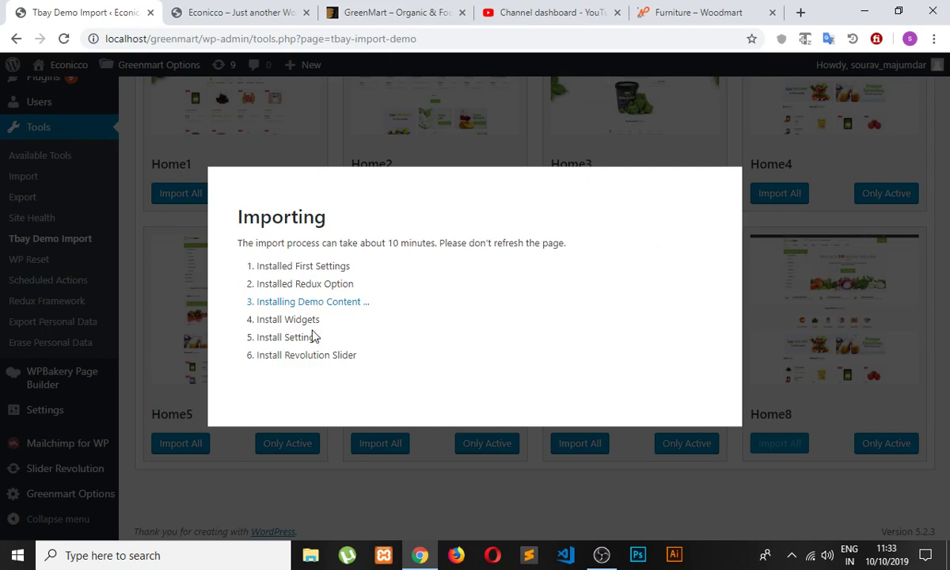
Reload the site's front end and check how the homepage looks while the import is running.
{"action": "left_click", "coordinate": [242, 12]}
{"action": "left_click", "coordinate": [66, 38]}
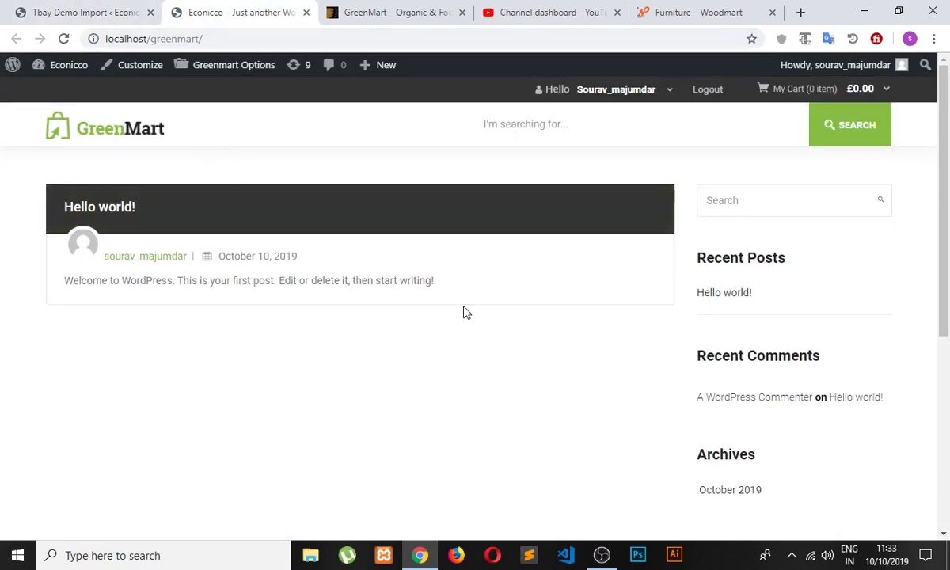
{"action": "scroll", "coordinate": [475, 326], "scroll_direction": "down", "scroll_amount": 4}
{"action": "scroll", "coordinate": [476, 326], "scroll_direction": "up", "scroll_amount": 4}
{"action": "left_click", "coordinate": [89, 14]}
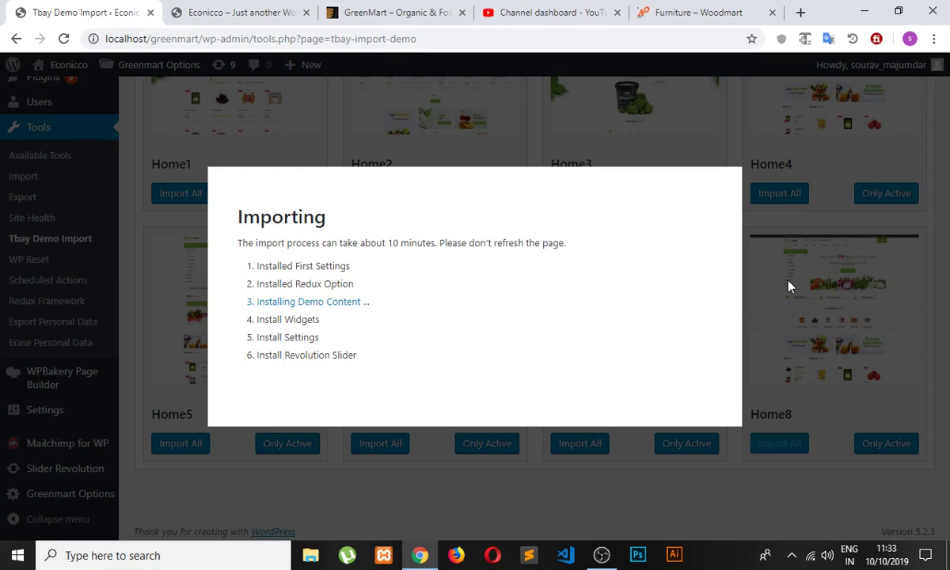
Reload the demo importer and activate only the organic skin with Home8 as default, without importing all data.
{"action": "left_click", "coordinate": [63, 39]}
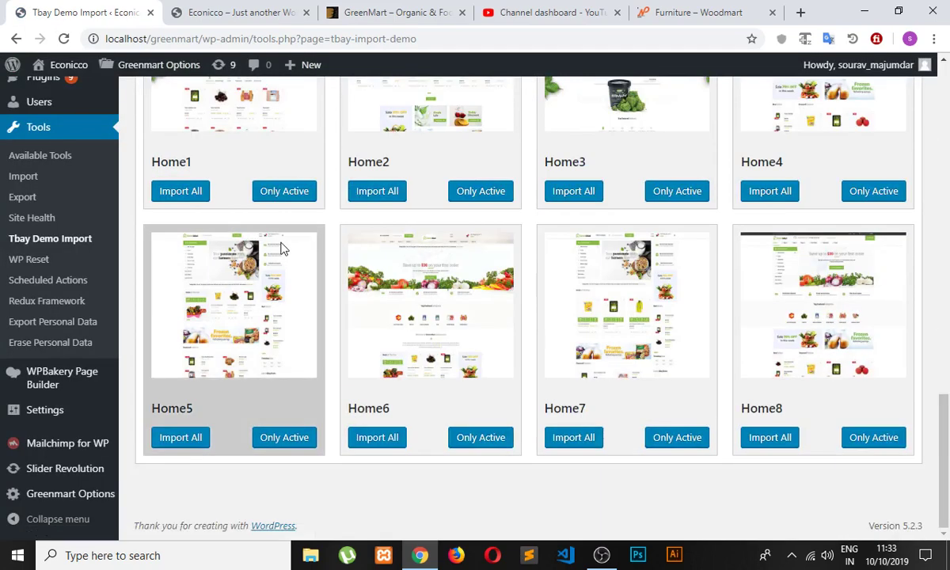
{"action": "left_click", "coordinate": [874, 438]}
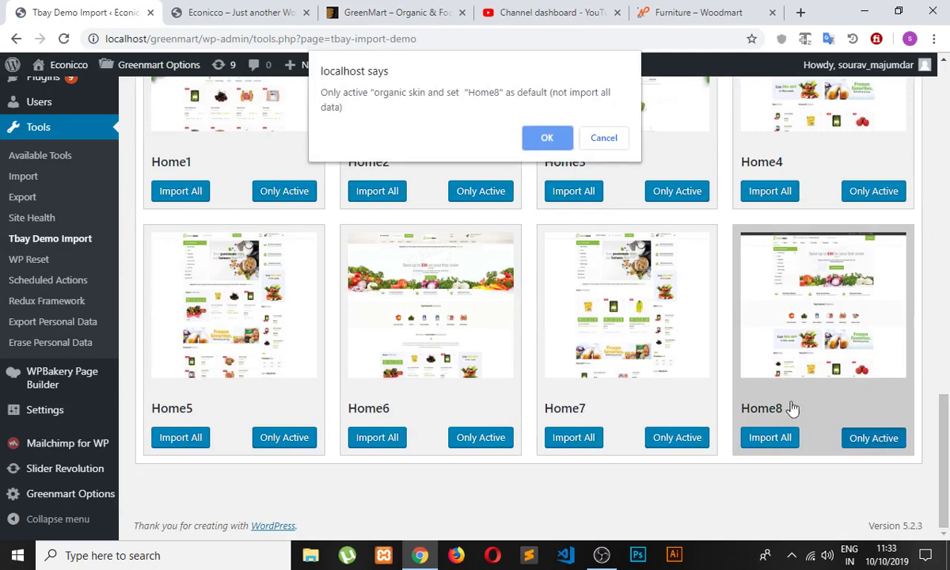
{"action": "left_click", "coordinate": [548, 139]}
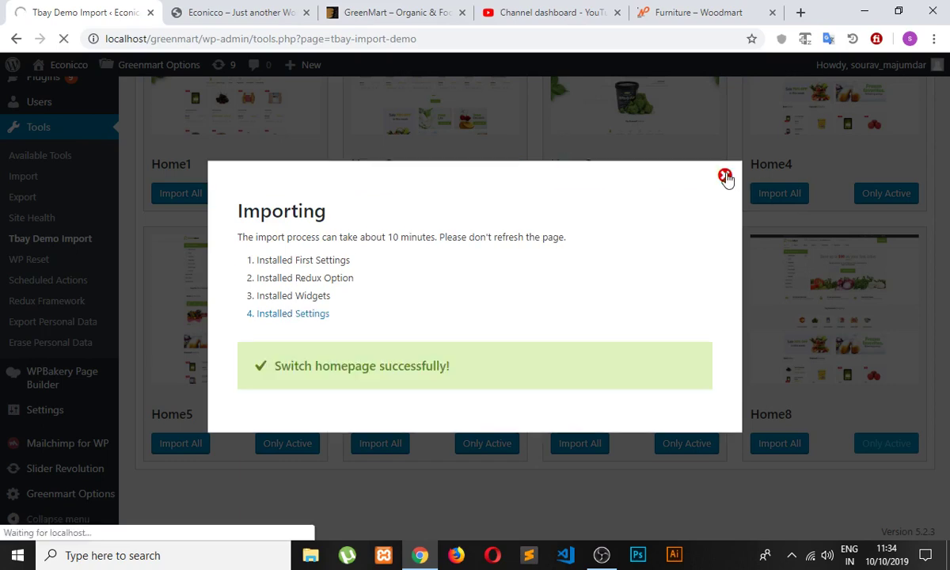
{"action": "left_click", "coordinate": [725, 177]}
Reload the site's front end and inspect the homepage after the switch to Home8.
{"action": "left_click", "coordinate": [271, 17]}
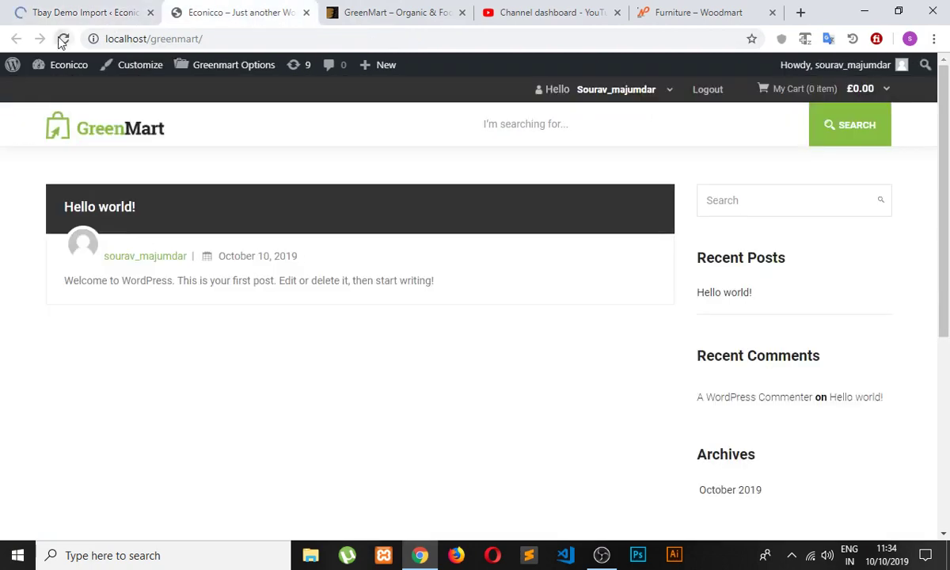
{"action": "left_click", "coordinate": [63, 39]}
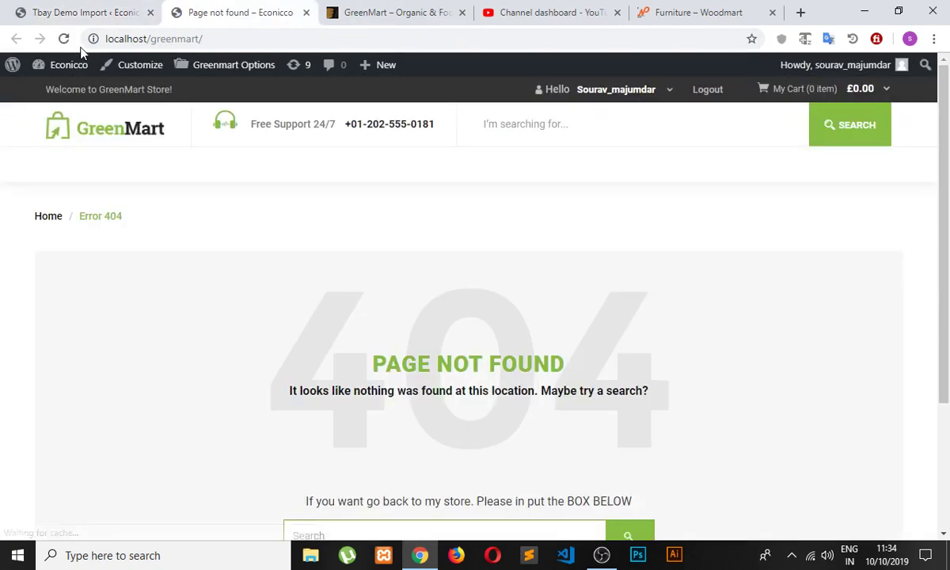
{"action": "scroll", "coordinate": [378, 271], "scroll_direction": "down", "scroll_amount": 3}
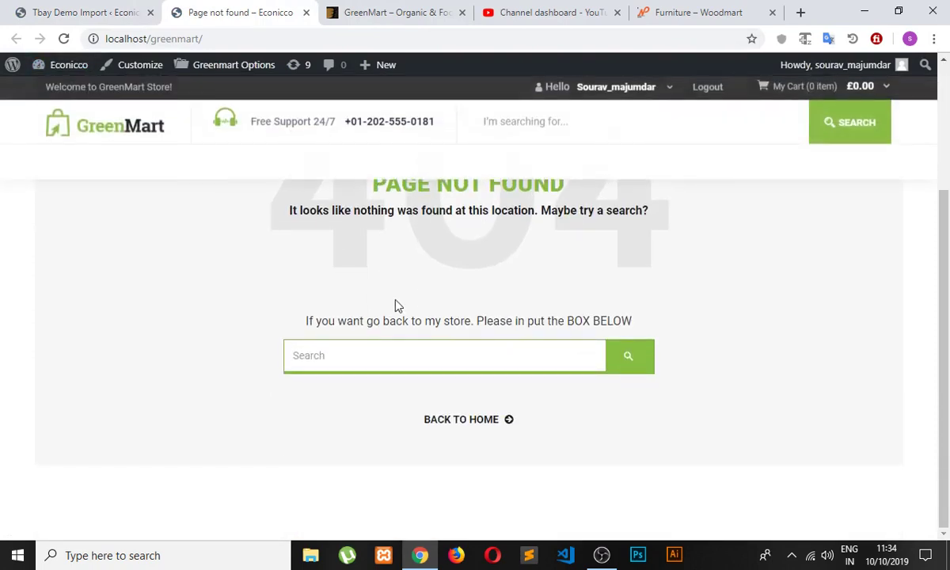
{"action": "scroll", "coordinate": [398, 306], "scroll_direction": "up", "scroll_amount": 3}
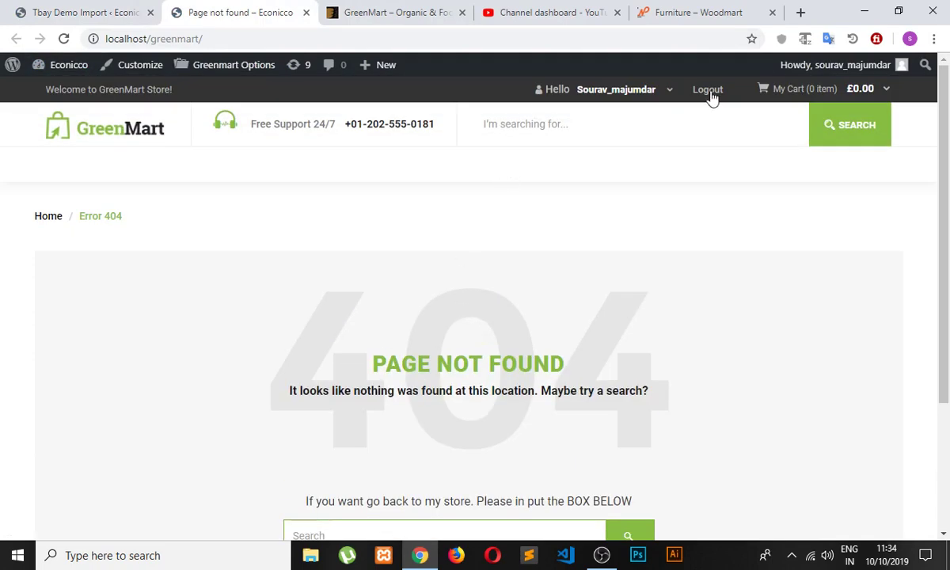
Open the list of all WordPress pages in a new tab placed directly beside the demo importer tab.
{"action": "left_click", "coordinate": [64, 15]}
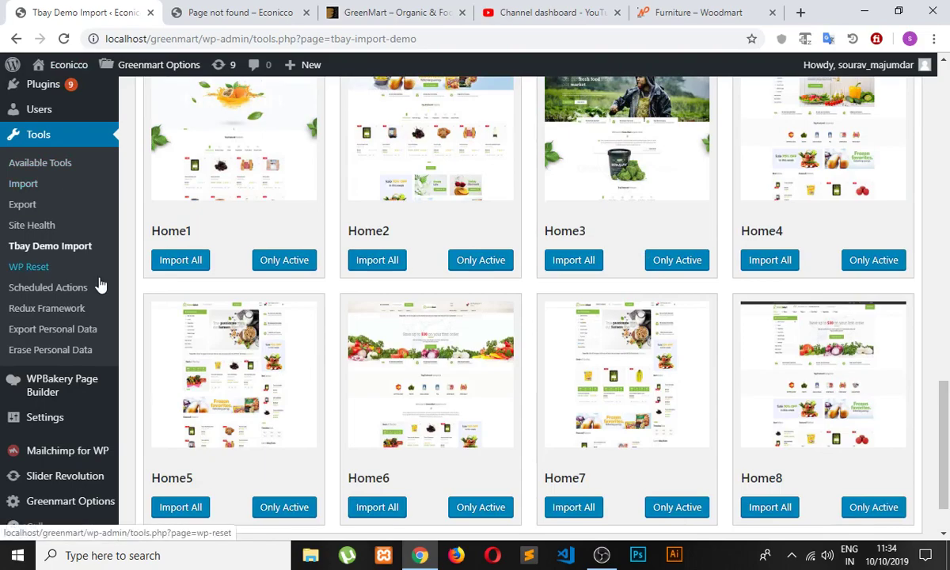
{"action": "scroll", "coordinate": [100, 282], "scroll_direction": "down", "scroll_amount": 1}
{"action": "scroll", "coordinate": [100, 282], "scroll_direction": "up", "scroll_amount": 9}
{"action": "scroll", "coordinate": [125, 267], "scroll_direction": "down", "scroll_amount": 6}
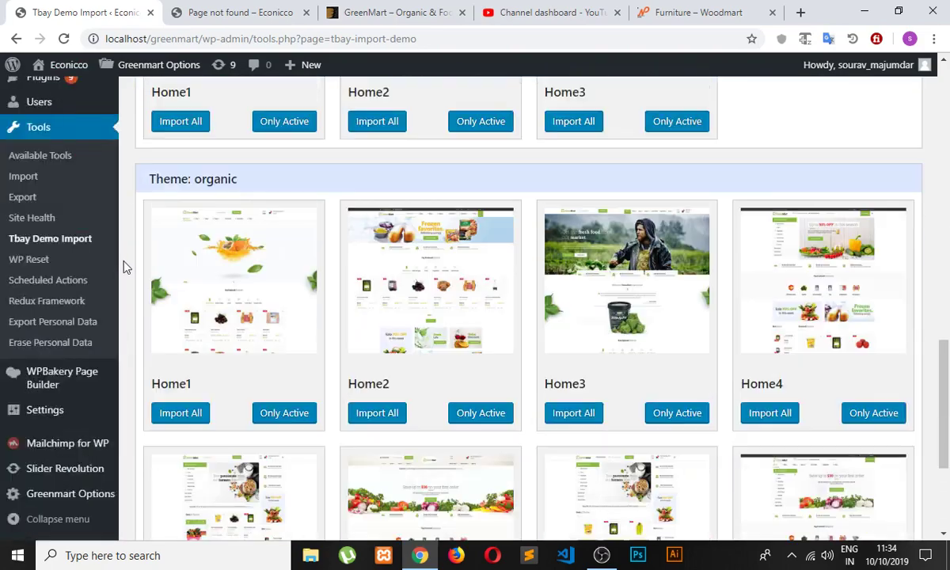
{"action": "scroll", "coordinate": [122, 268], "scroll_direction": "down", "scroll_amount": 3}
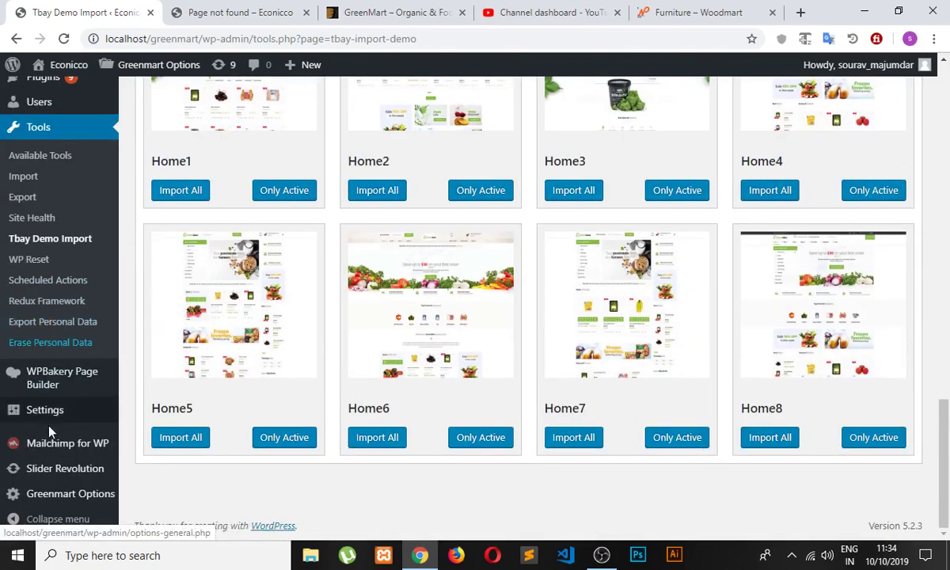
{"action": "scroll", "coordinate": [50, 475], "scroll_direction": "up", "scroll_amount": 4}
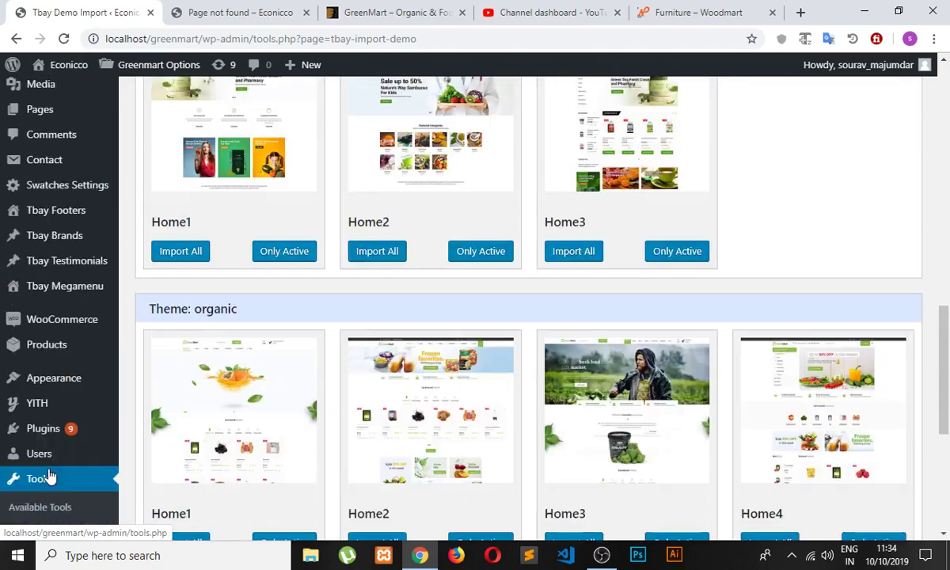
{"action": "mouse_move", "coordinate": [22, 139]}
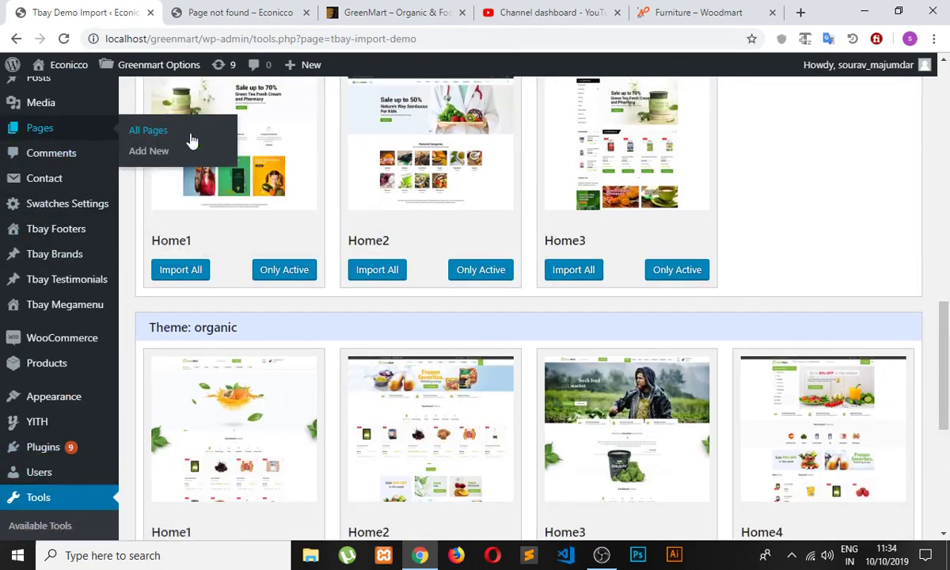
{"action": "middle_click", "coordinate": [156, 131]}
{"action": "left_click_drag", "start_coordinate": [317, 14], "coordinate": [201, 14]}
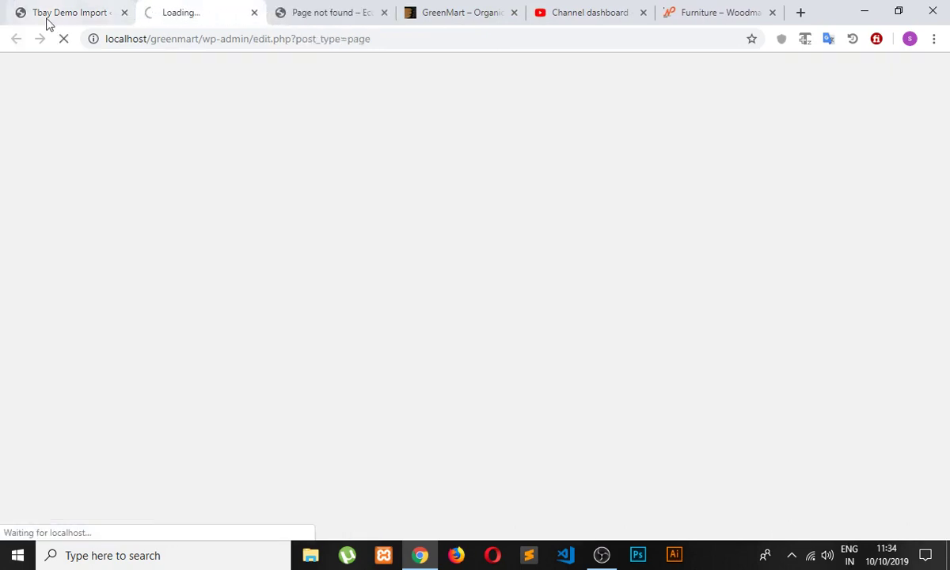
{"action": "left_click", "coordinate": [78, 11]}
{"action": "left_click", "coordinate": [177, 14]}
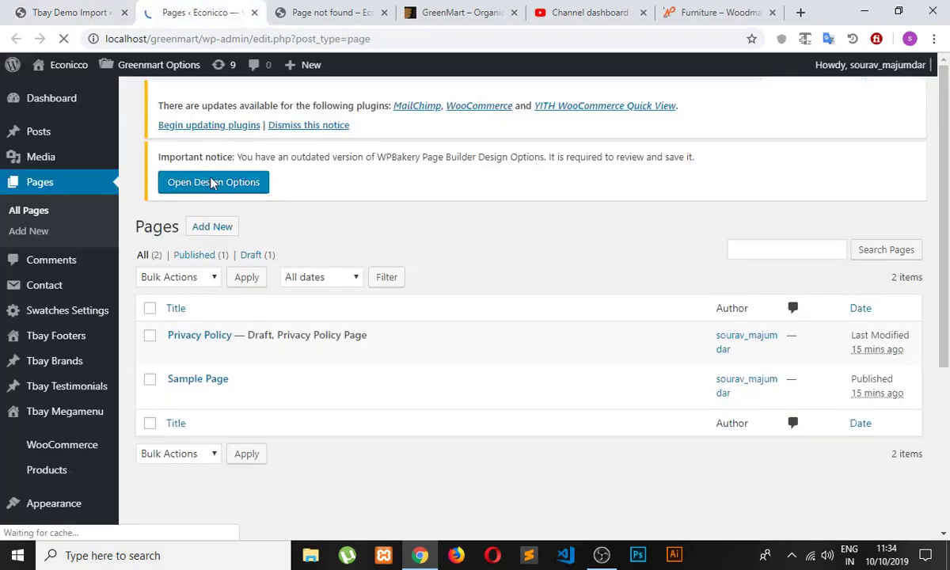
Check the list of pages for imported demo pages.
{"action": "scroll", "coordinate": [215, 317], "scroll_direction": "down", "scroll_amount": 3}
{"action": "scroll", "coordinate": [143, 254], "scroll_direction": "up", "scroll_amount": 3}
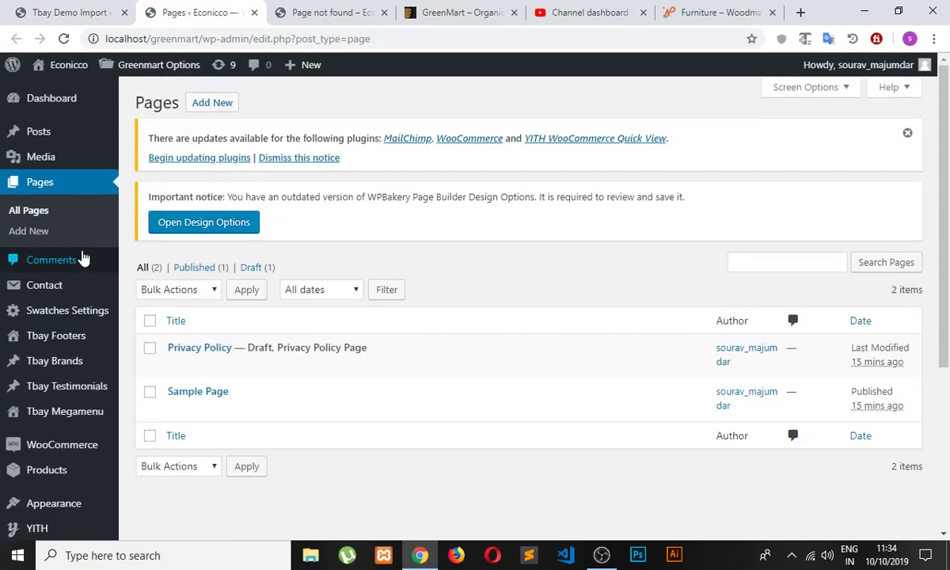
{"action": "scroll", "coordinate": [56, 134], "scroll_direction": "down", "scroll_amount": 5}
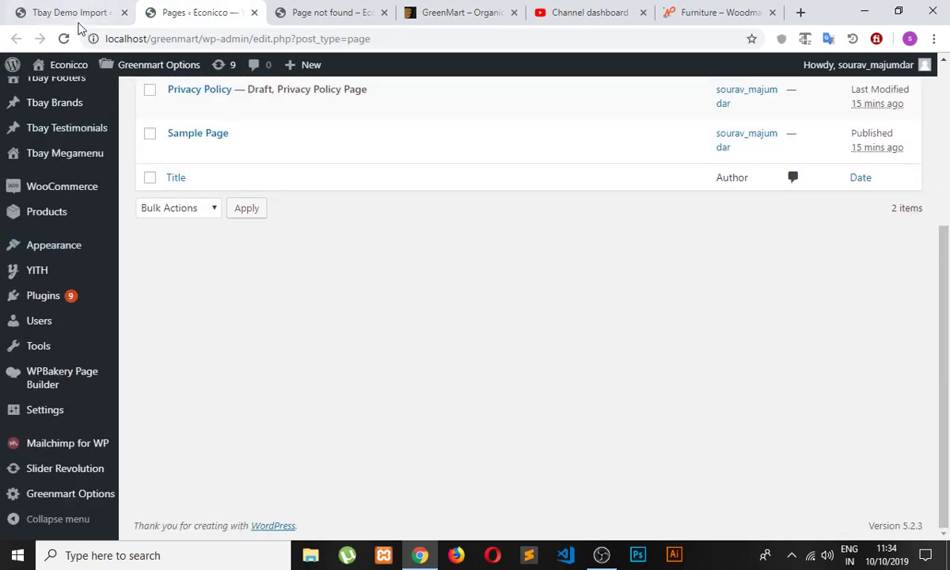
Return to the demo importer and import all demo data for the organic Home8 layout, confirming the import.
{"action": "left_click", "coordinate": [75, 13]}
{"action": "scroll", "coordinate": [550, 322], "scroll_direction": "down", "scroll_amount": 6}
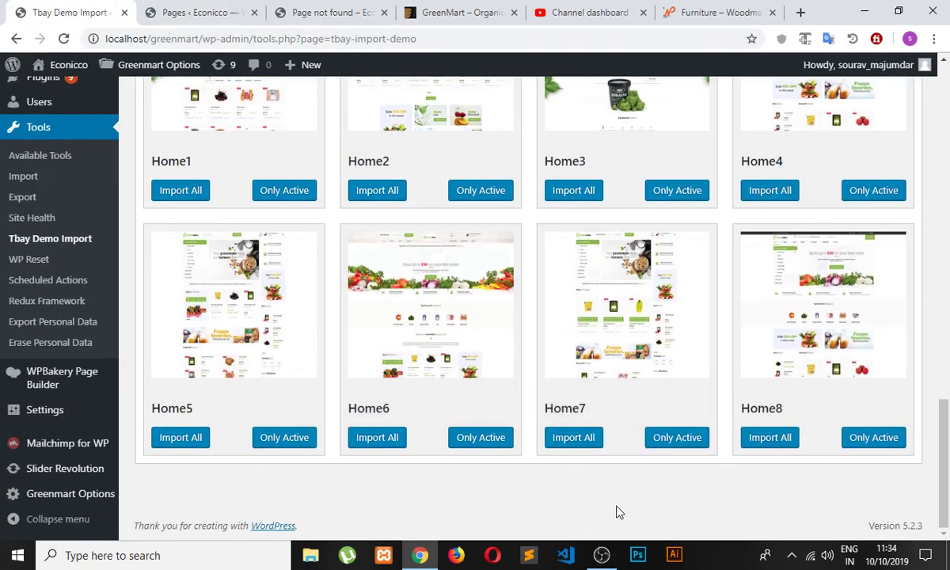
{"action": "scroll", "coordinate": [683, 229], "scroll_direction": "up", "scroll_amount": 2}
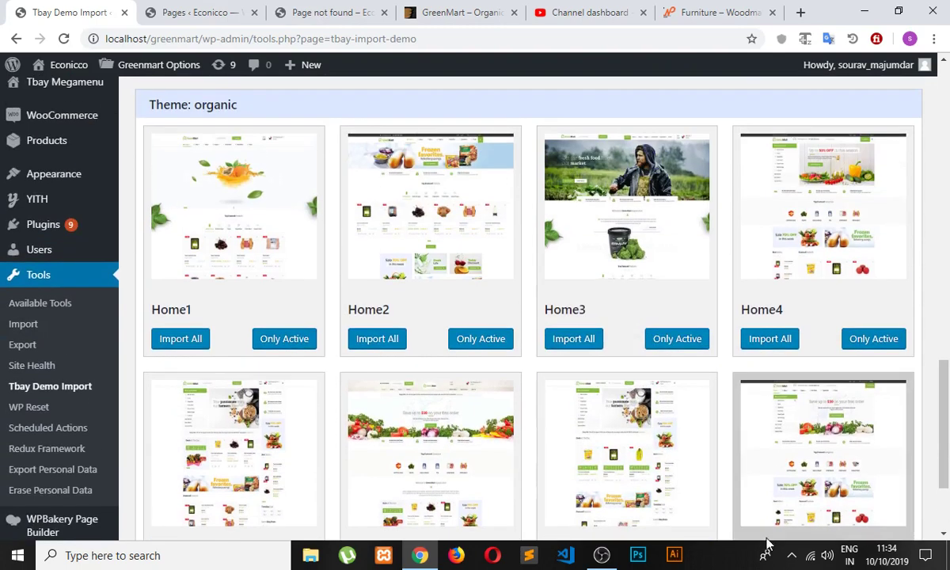
{"action": "scroll", "coordinate": [734, 281], "scroll_direction": "down", "scroll_amount": 2}
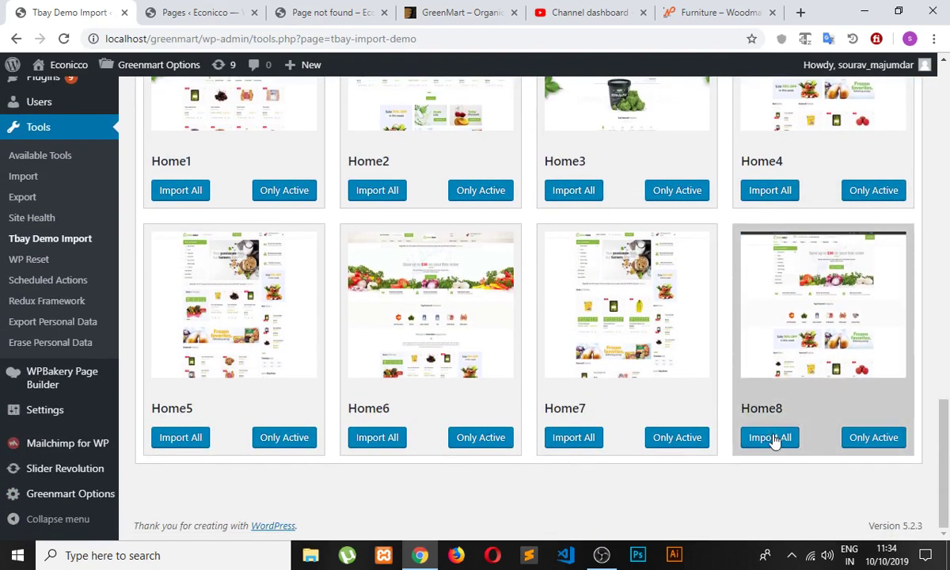
{"action": "left_click", "coordinate": [771, 438]}
{"action": "left_click", "coordinate": [559, 127]}
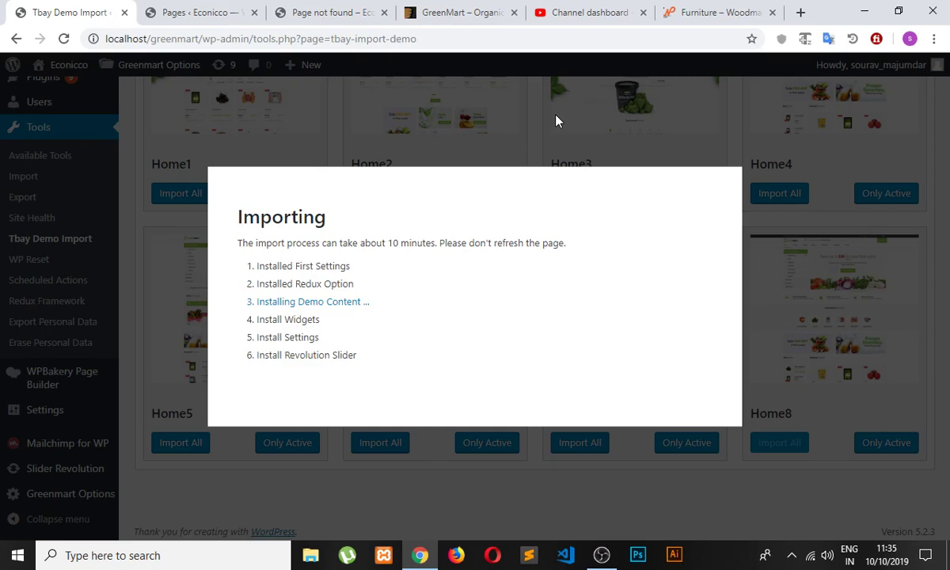
Switch to a blank Word document and write the line "Just wait for 10 minuts".
{"action": "key", "text": "super"}
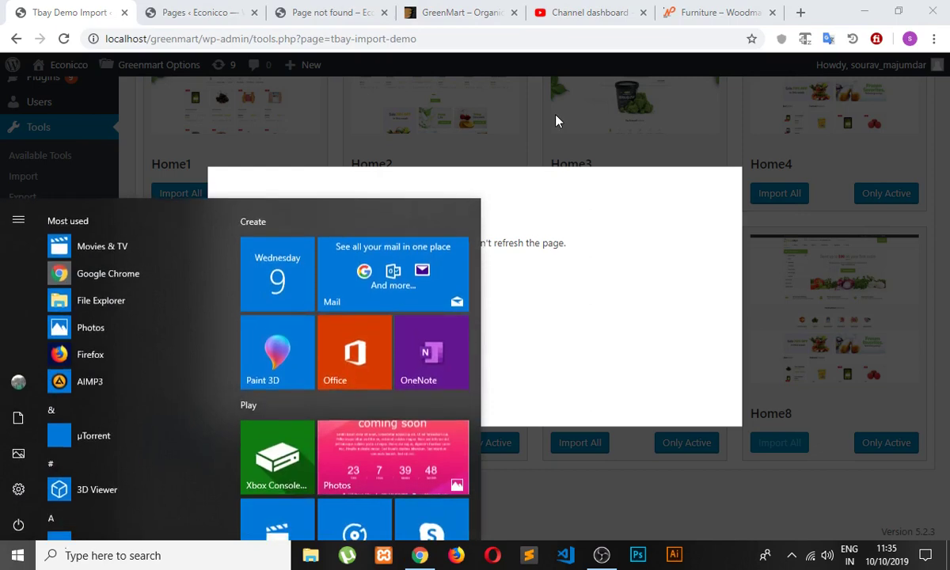
{"action": "key", "text": "super"}
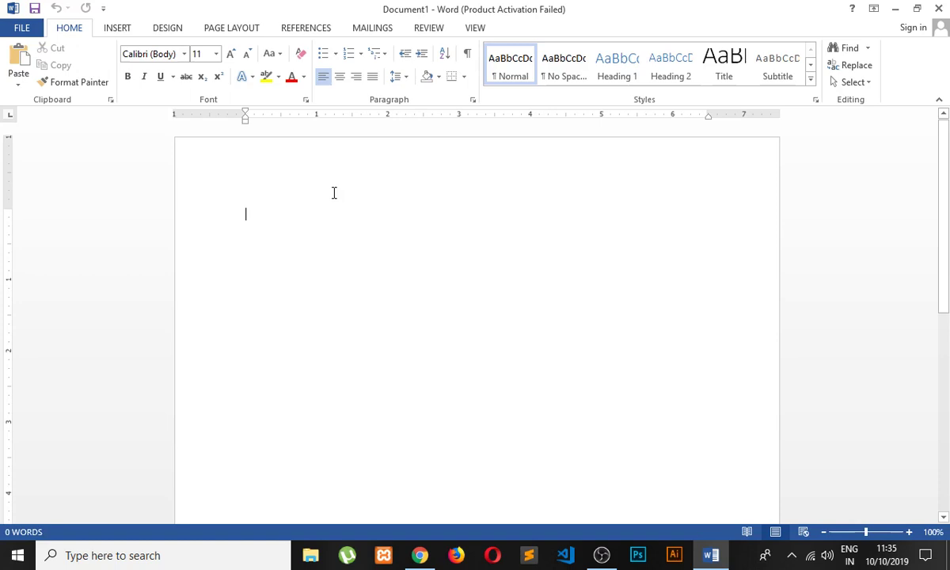
{"action": "type", "text": "Just waite"}
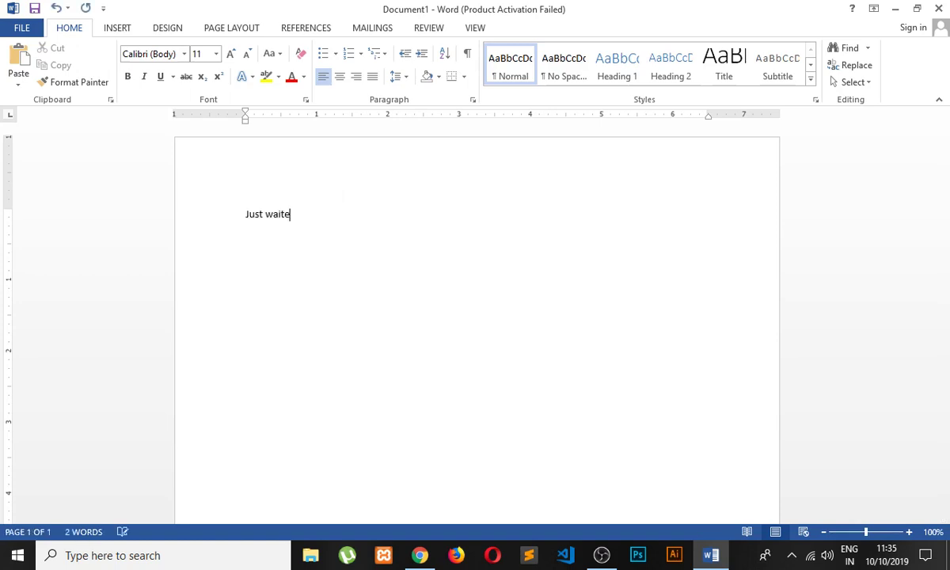
{"action": "key", "text": "BackSpace"}
{"action": "type", "text": "f"}
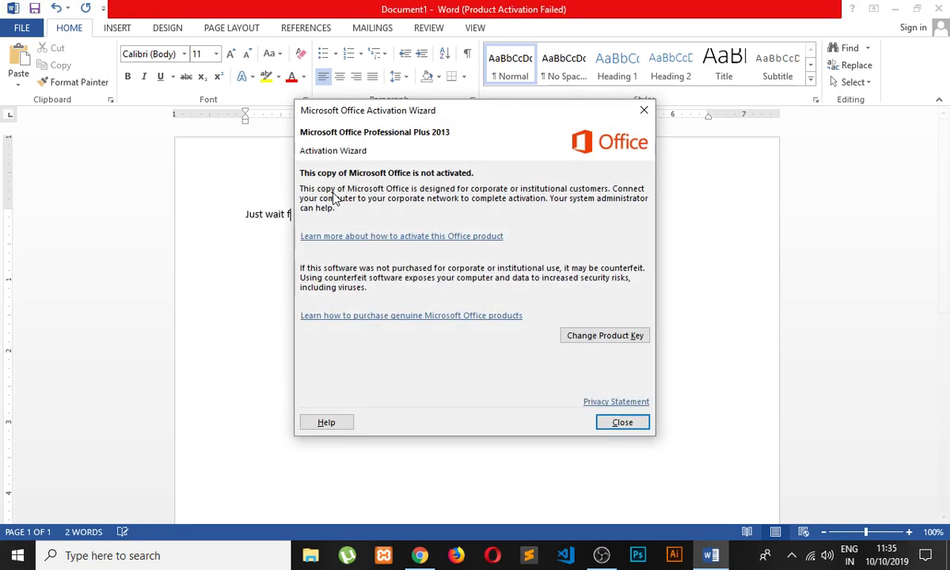
{"action": "key", "text": "Escape"}
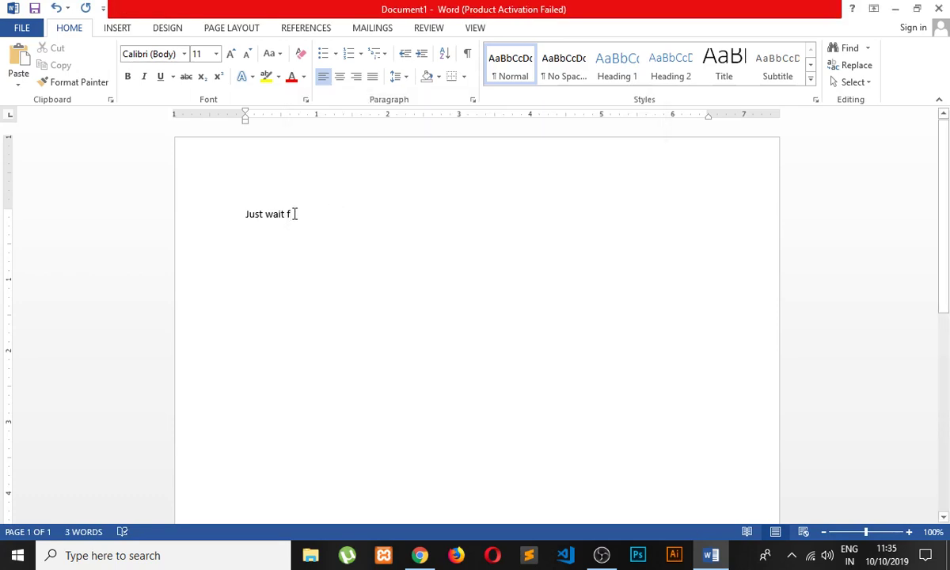
{"action": "type", "text": "or 10"}
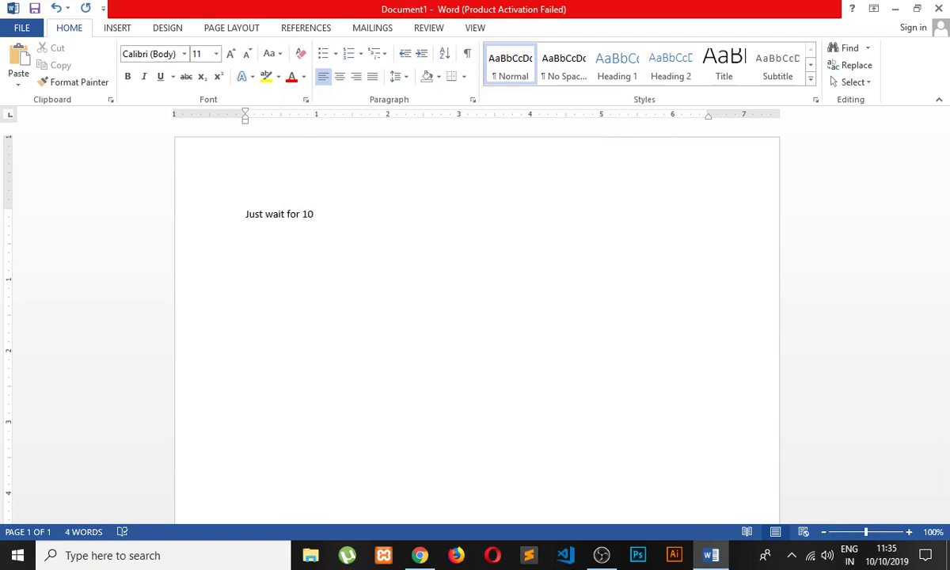
{"action": "type", "text": " min"}
{"action": "type", "text": "u"}
{"action": "type", "text": "te"}
Enlarge the "Just wait for 10 minuts" line to 24 pt and make it bold.
{"action": "left_click_drag", "start_coordinate": [386, 207], "coordinate": [227, 212]}
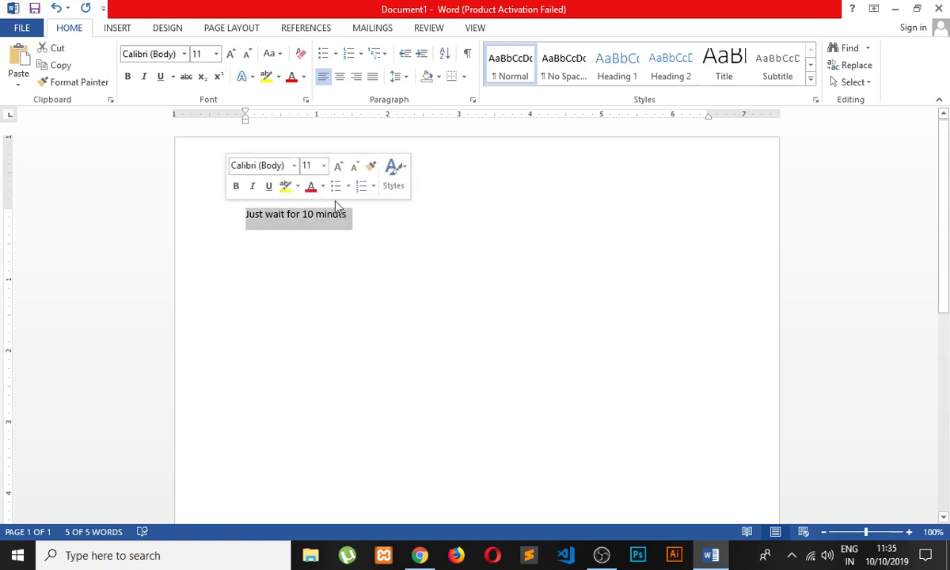
{"action": "left_click", "coordinate": [231, 53]}
{"action": "left_click", "coordinate": [231, 53]}
{"action": "left_click", "coordinate": [230, 53]}
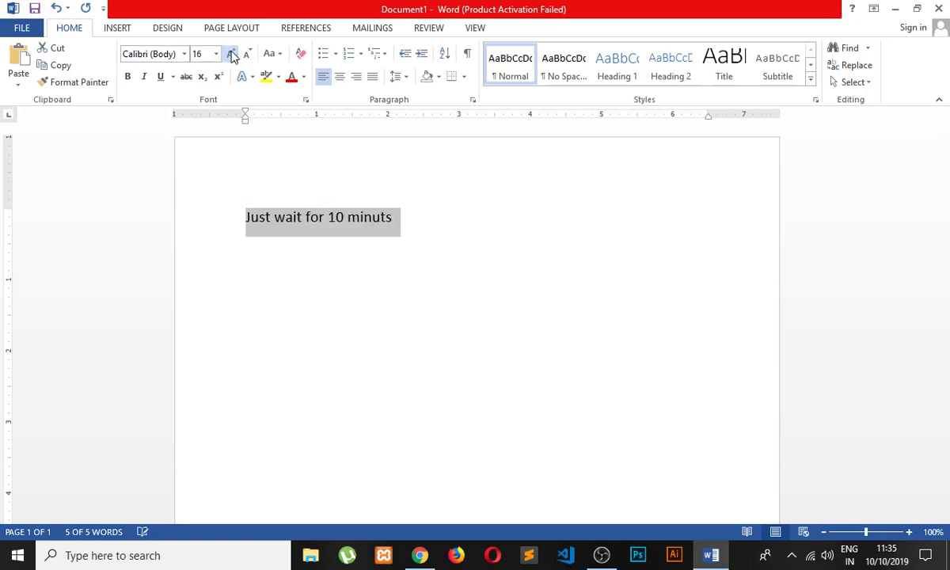
{"action": "left_click", "coordinate": [230, 53]}
{"action": "left_click", "coordinate": [230, 53]}
{"action": "left_click", "coordinate": [230, 53]}
{"action": "left_click", "coordinate": [230, 53]}
{"action": "left_click", "coordinate": [127, 77]}
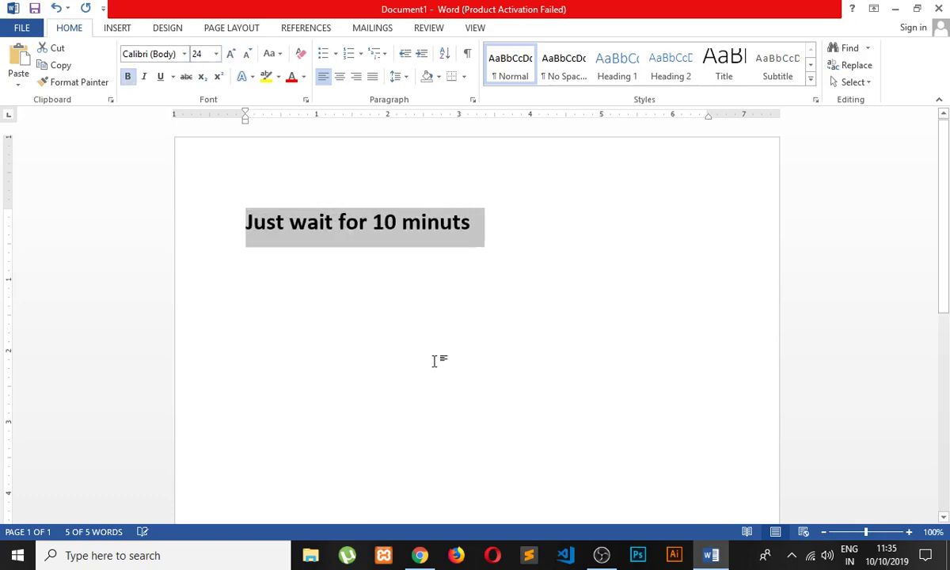
{"action": "left_click", "coordinate": [434, 360]}
Switch between the Word note and the browser to check the progress of the Home8 demo import.
{"action": "left_click", "coordinate": [893, 11]}
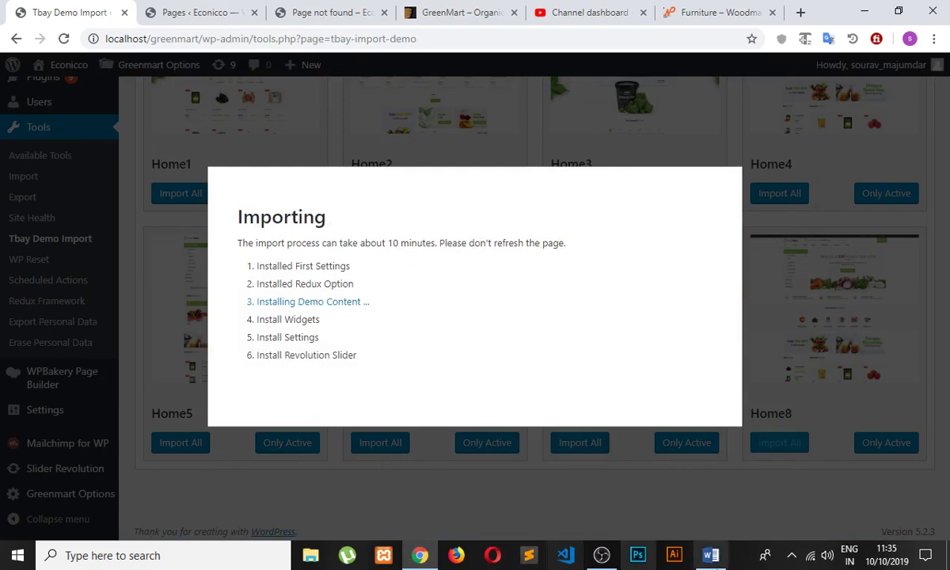
{"action": "left_click", "coordinate": [713, 555]}
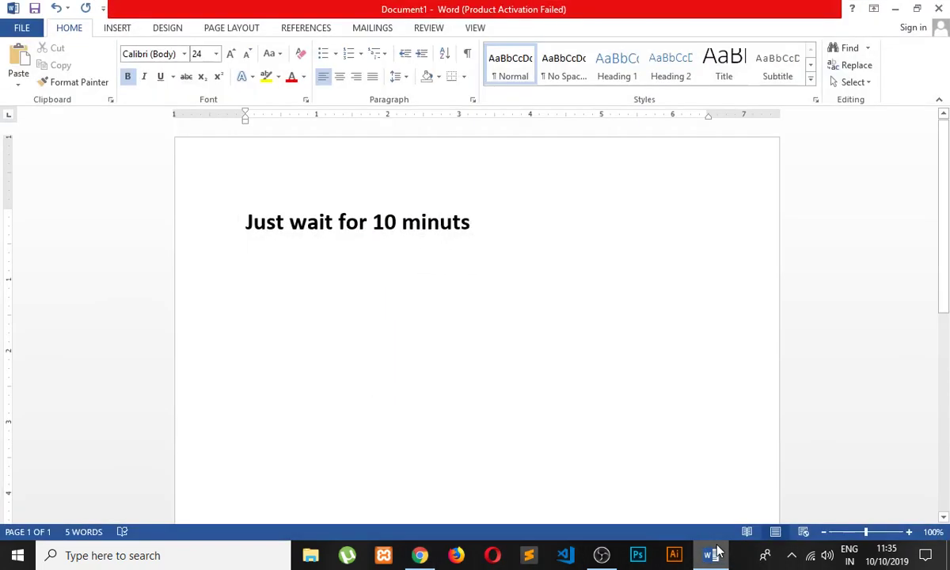
{"action": "left_click", "coordinate": [716, 555]}
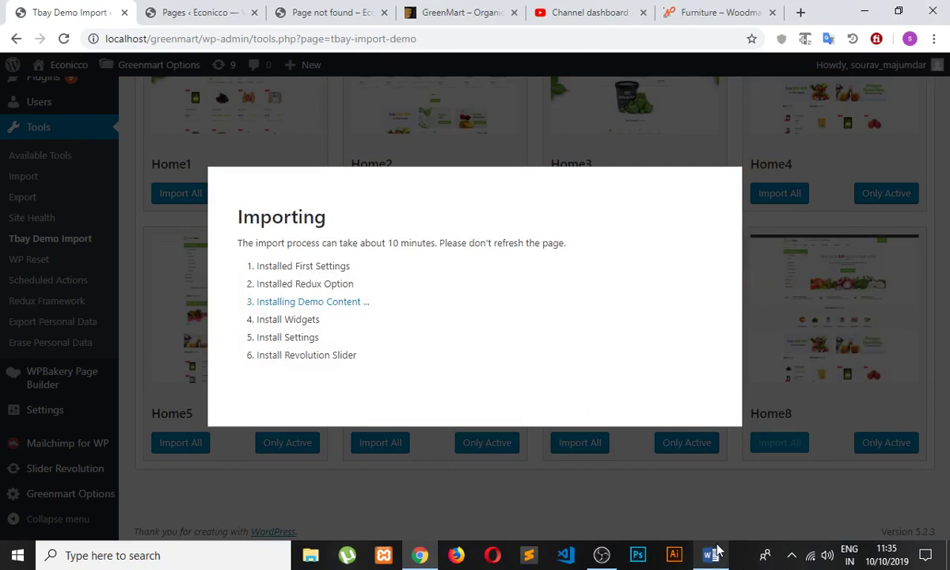
Switch to the Word note and add a second line reading "Next tutorial link description", followed by a new empty line.
{"action": "left_click", "coordinate": [713, 554]}
{"action": "left_click", "coordinate": [488, 216]}
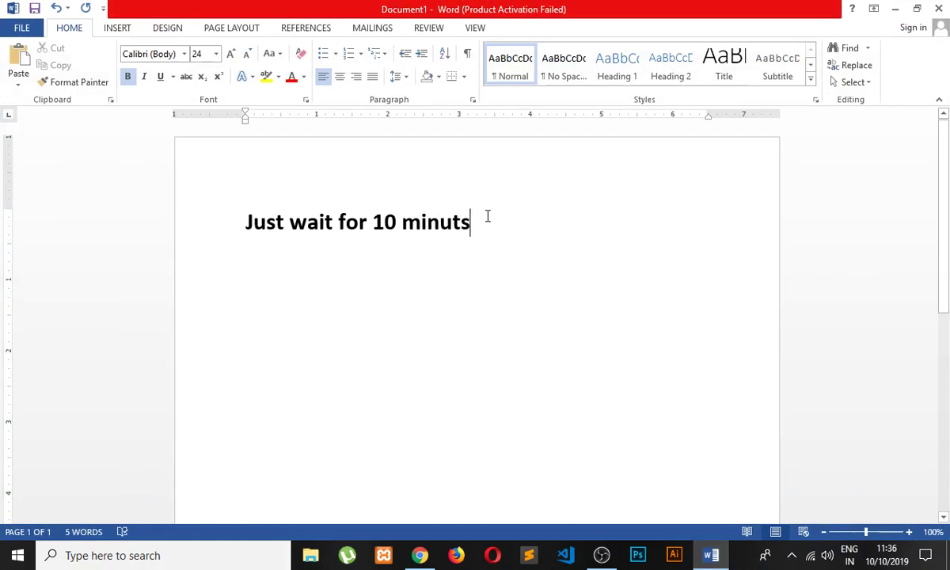
{"action": "key", "text": "Return"}
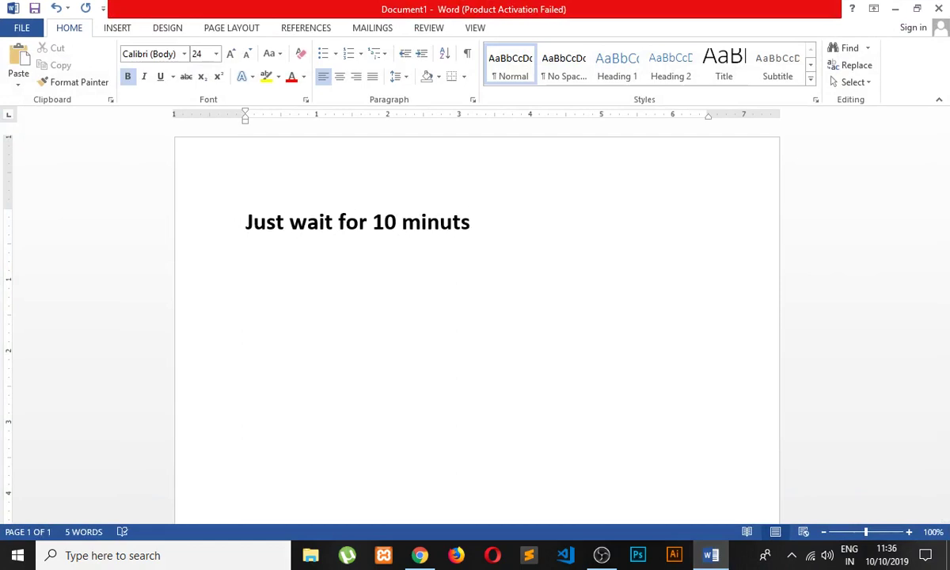
{"action": "type", "text": "next "}
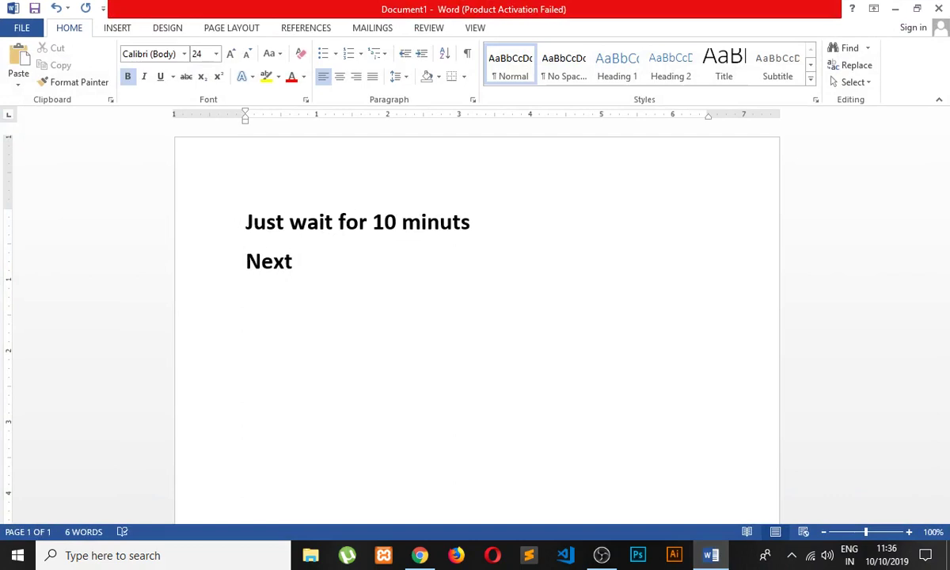
{"action": "type", "text": "tu"}
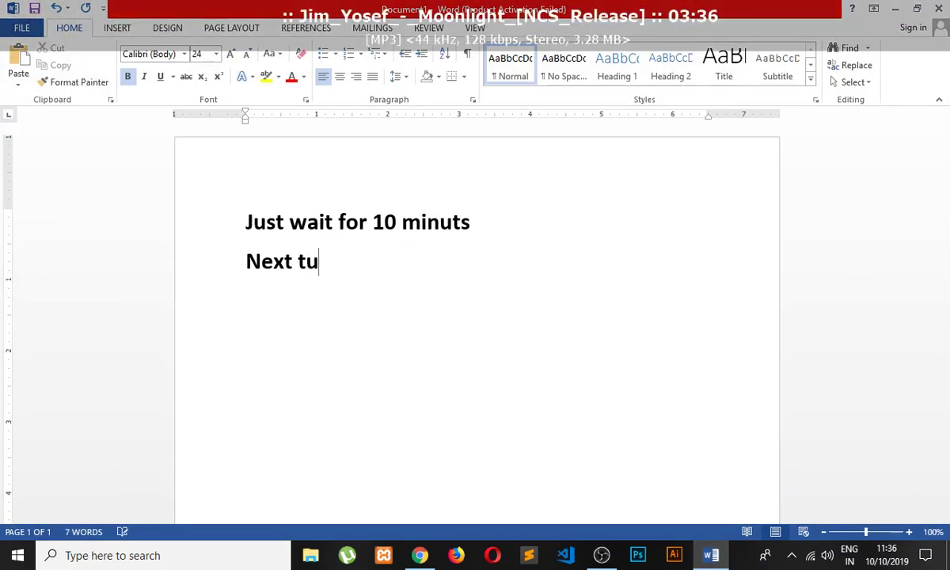
{"action": "type", "text": "torial"}
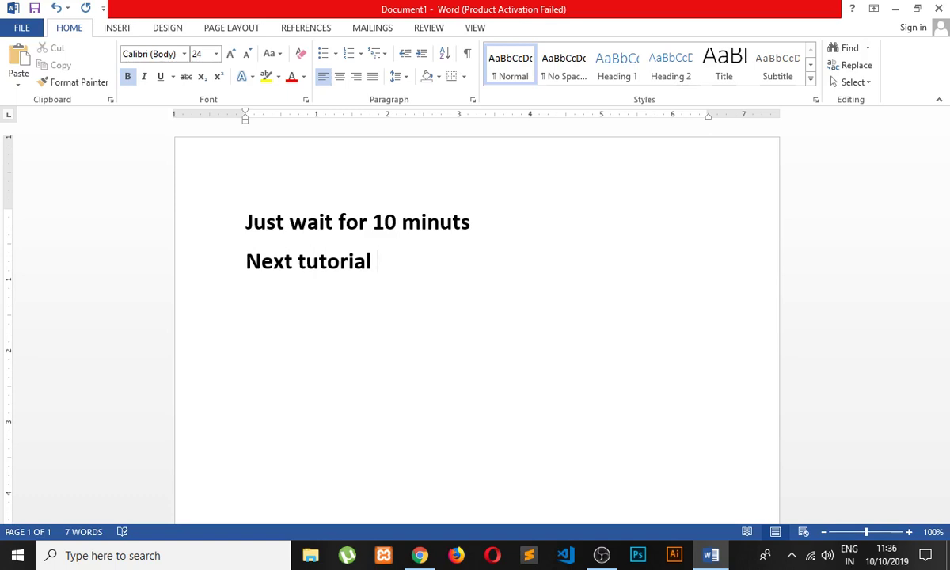
{"action": "type", "text": " Iink"}
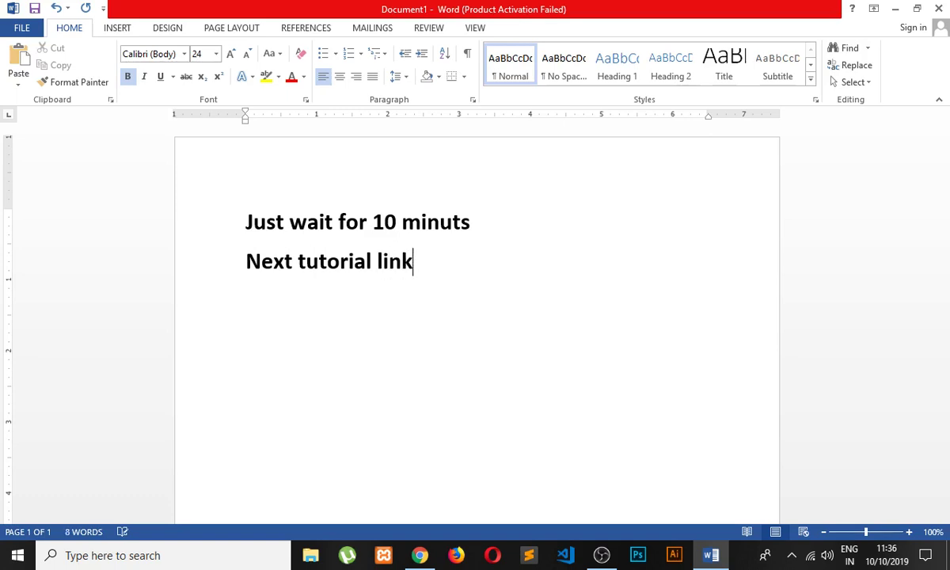
{"action": "type", "text": " descri"}
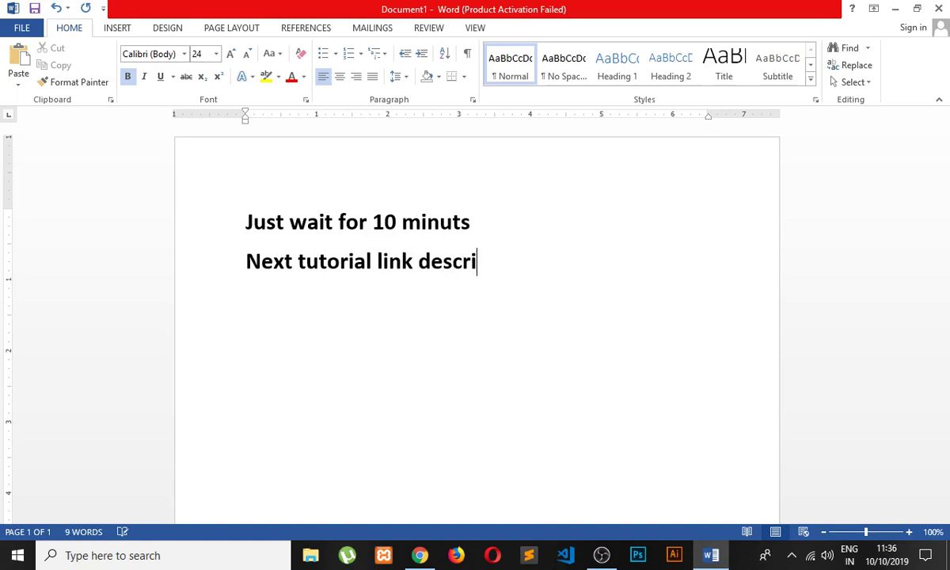
{"action": "type", "text": "ption"}
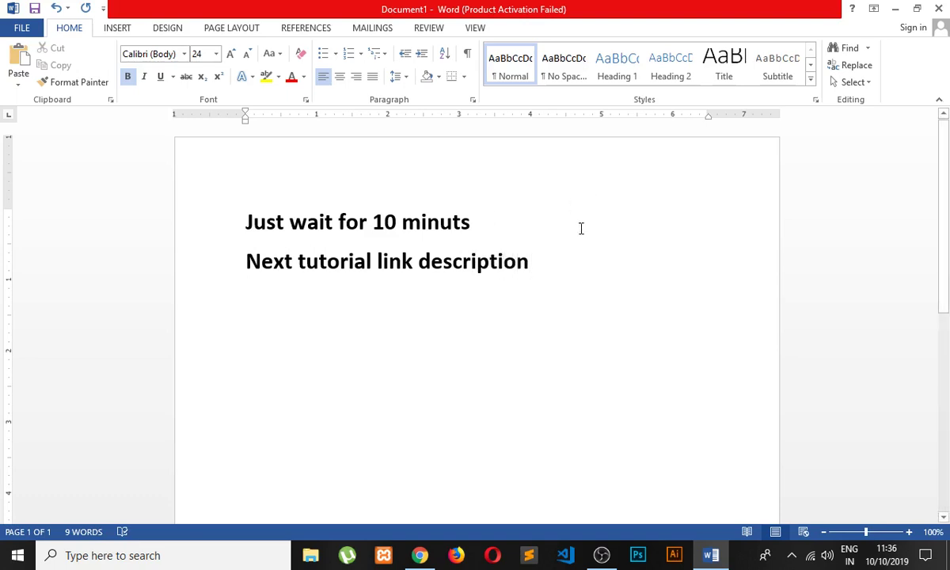
{"action": "key", "text": "Return"}
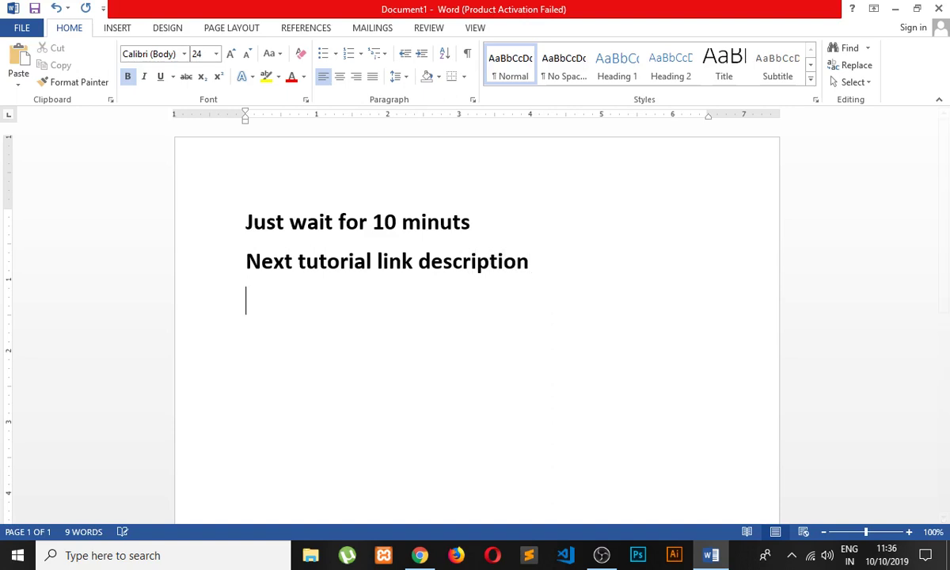